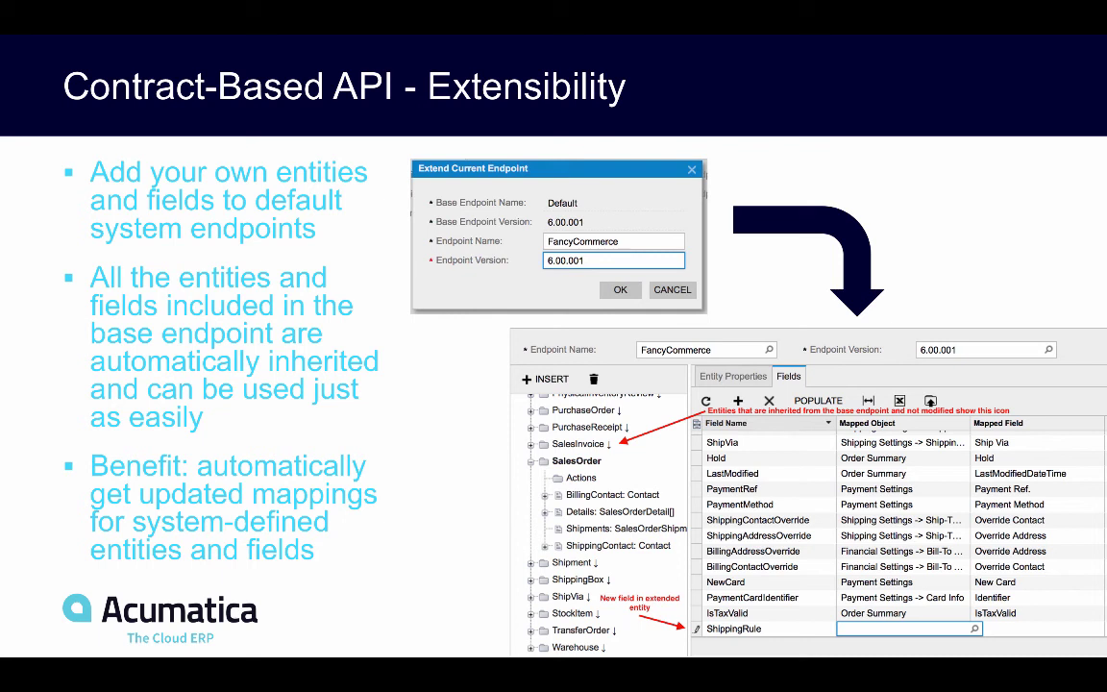
- Exit the slideshow to edit slide 2, 'Contract-Based API - Extensibility', with its speaker notes
key(Escape)
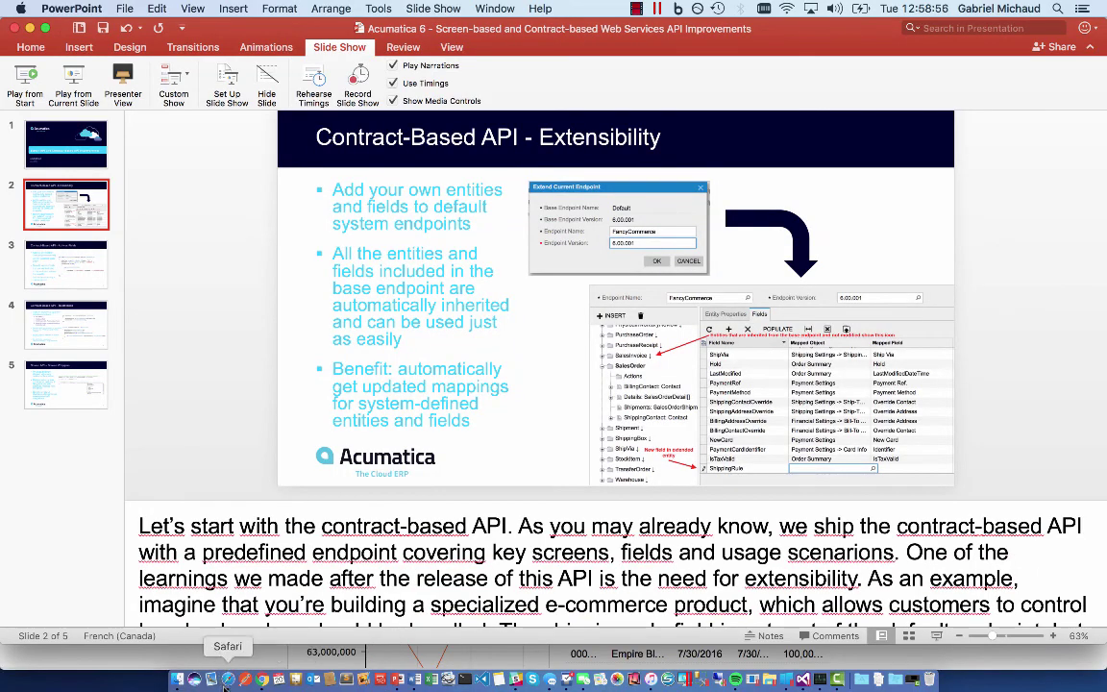
- Bring up the Default web service endpoint, version 6.00.001, in Acumatica
click(227, 678)
click(655, 63)
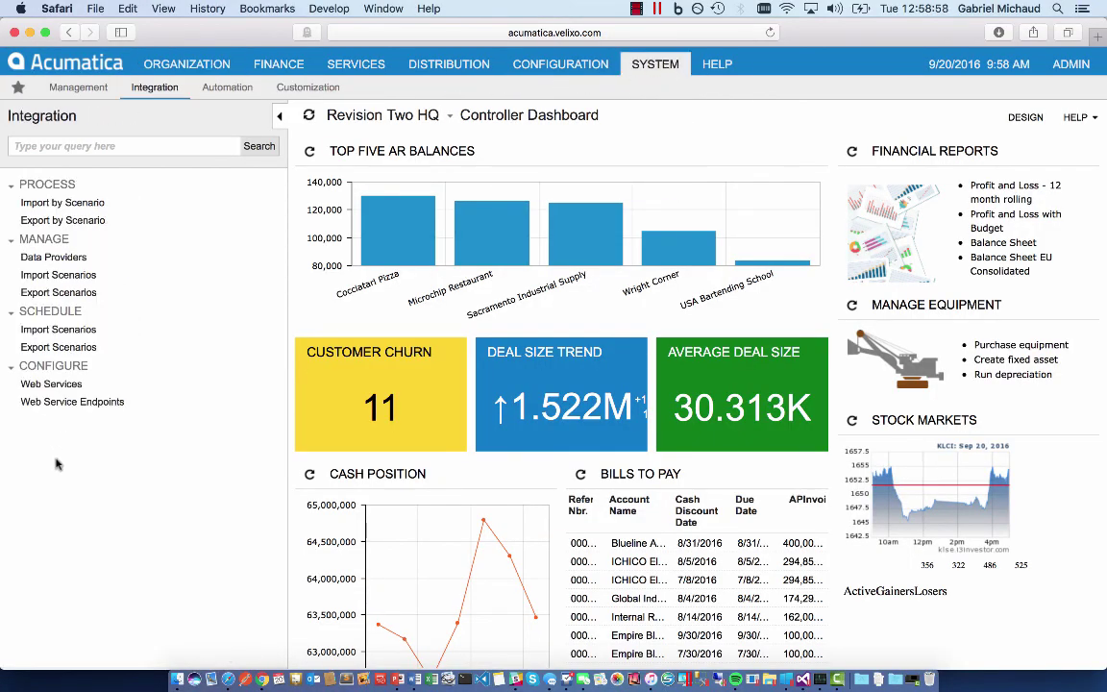
click(100, 402)
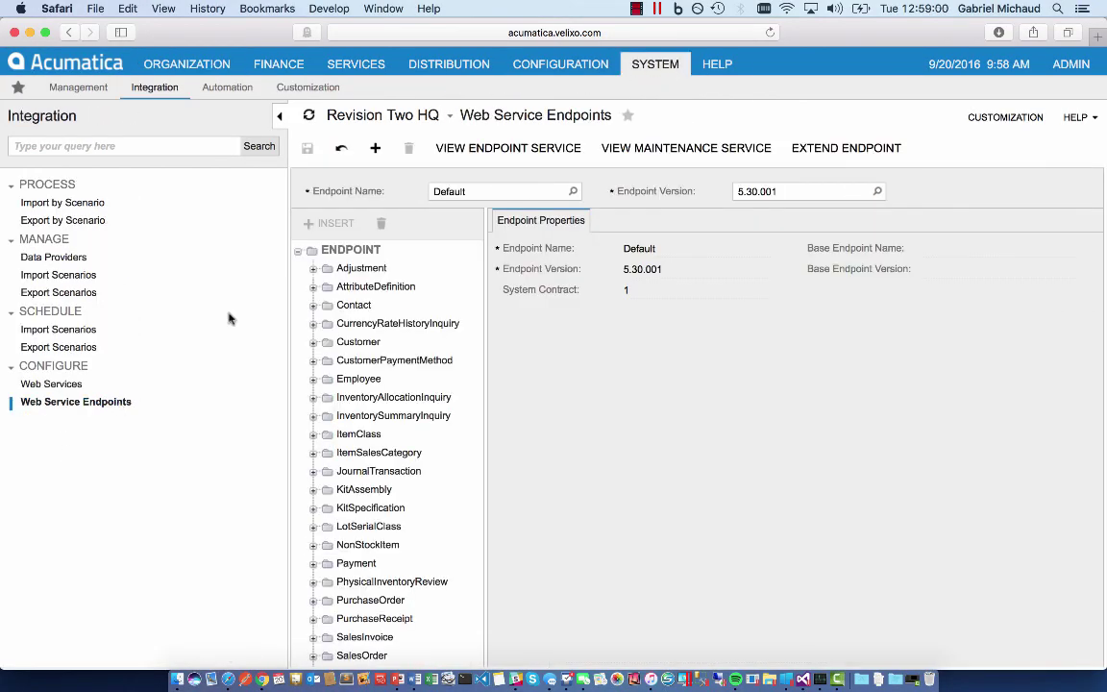
click(878, 191)
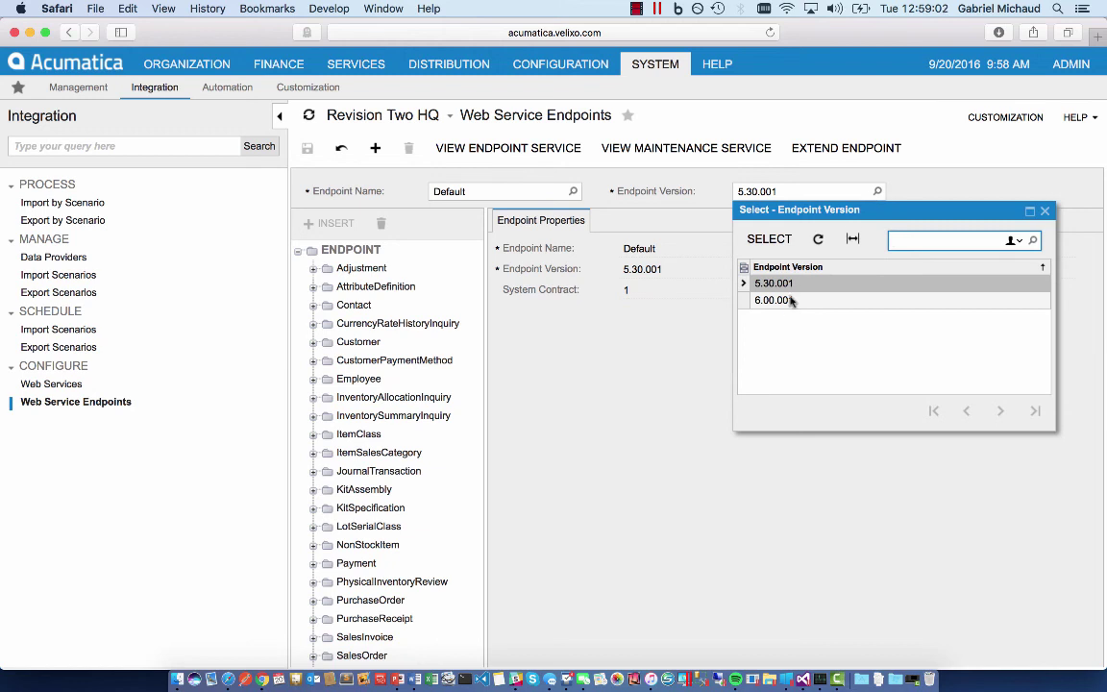
double_click(783, 300)
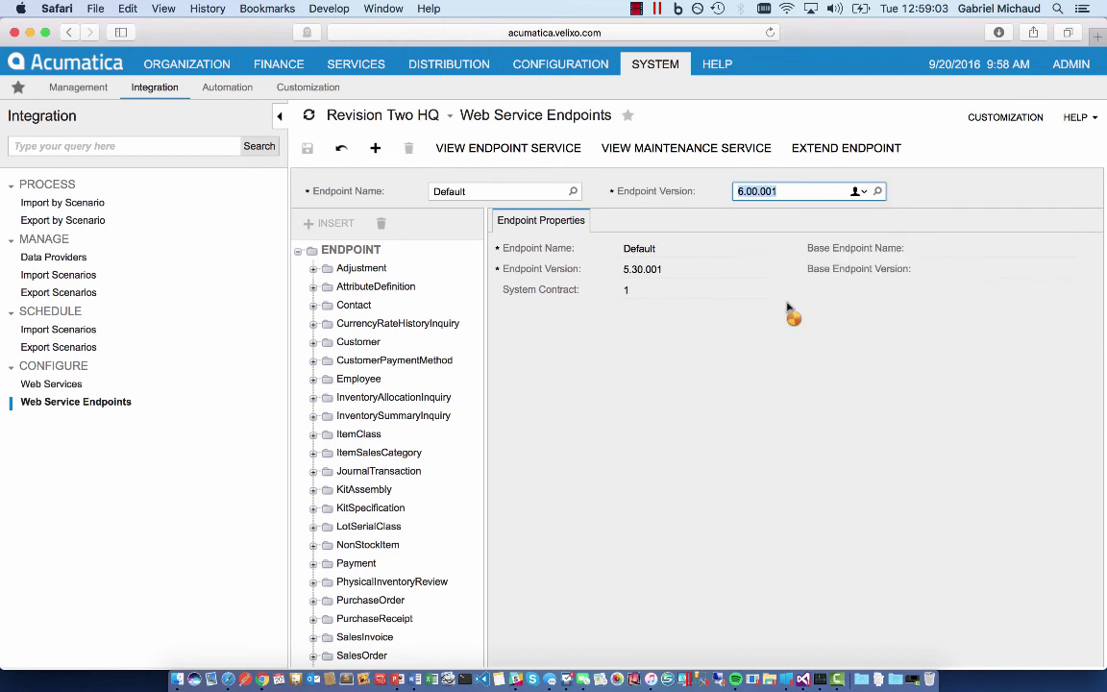
- Extend it into a new endpoint named FancyCommerce, version 6.00.001
click(822, 154)
click(701, 390)
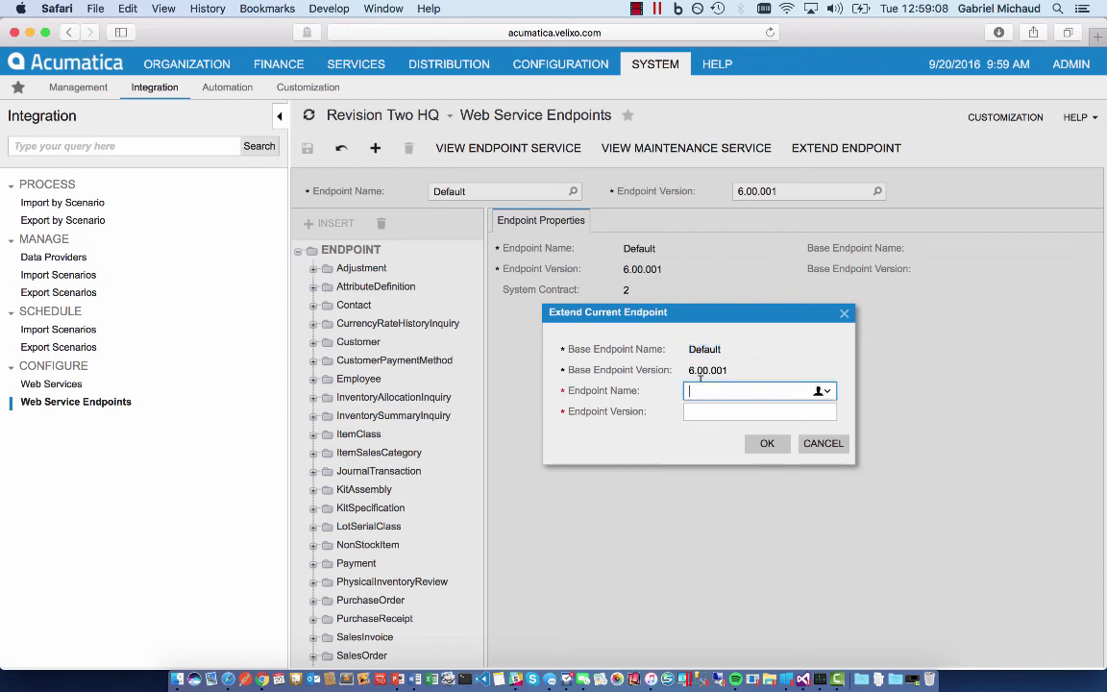
text(FancyCommerce)
key(Tab)
text(6.00.001)
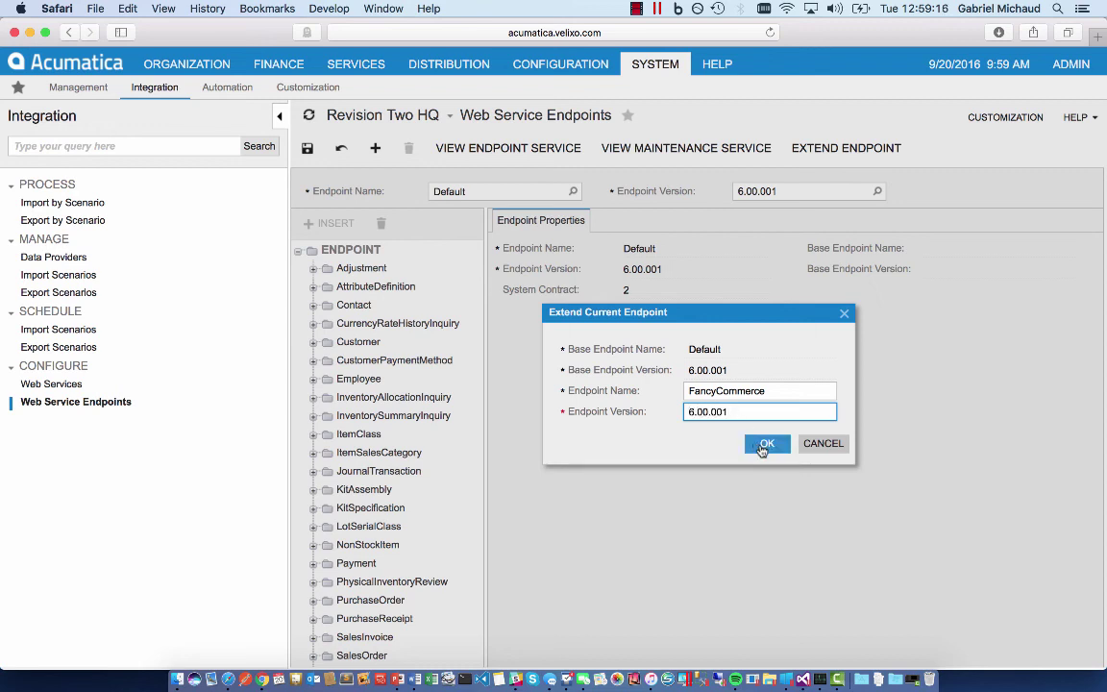
click(762, 447)
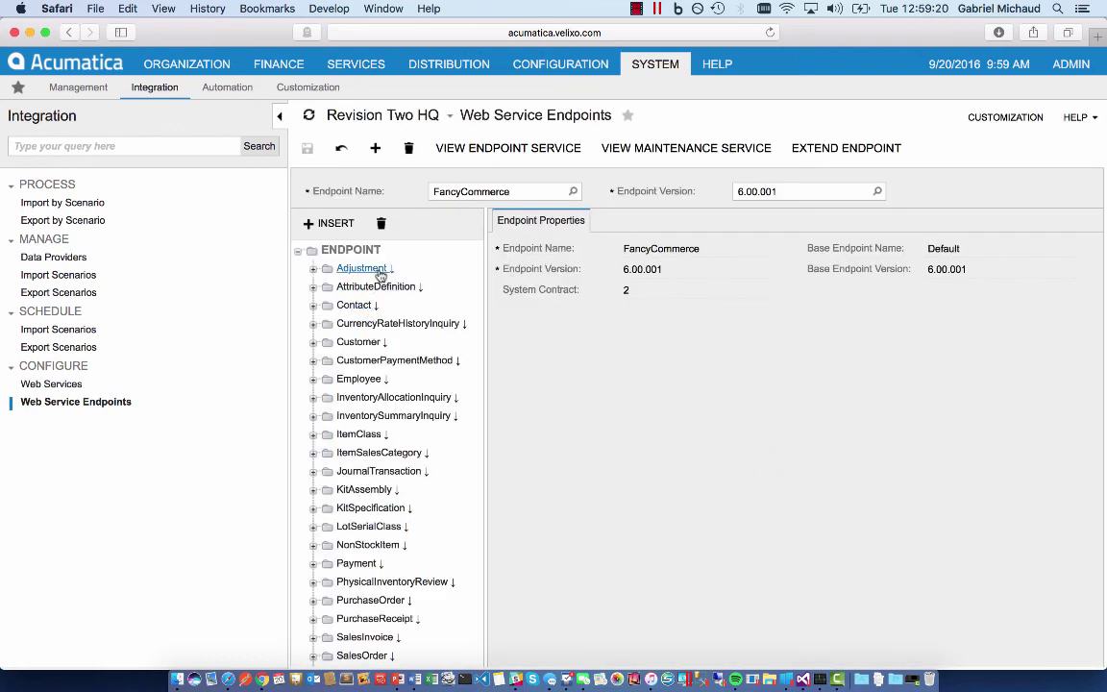
- Add a new field named ShippingRule to the SalesOrder entity
scroll(458, 598, down, 1)
scroll(458, 598, down, 5)
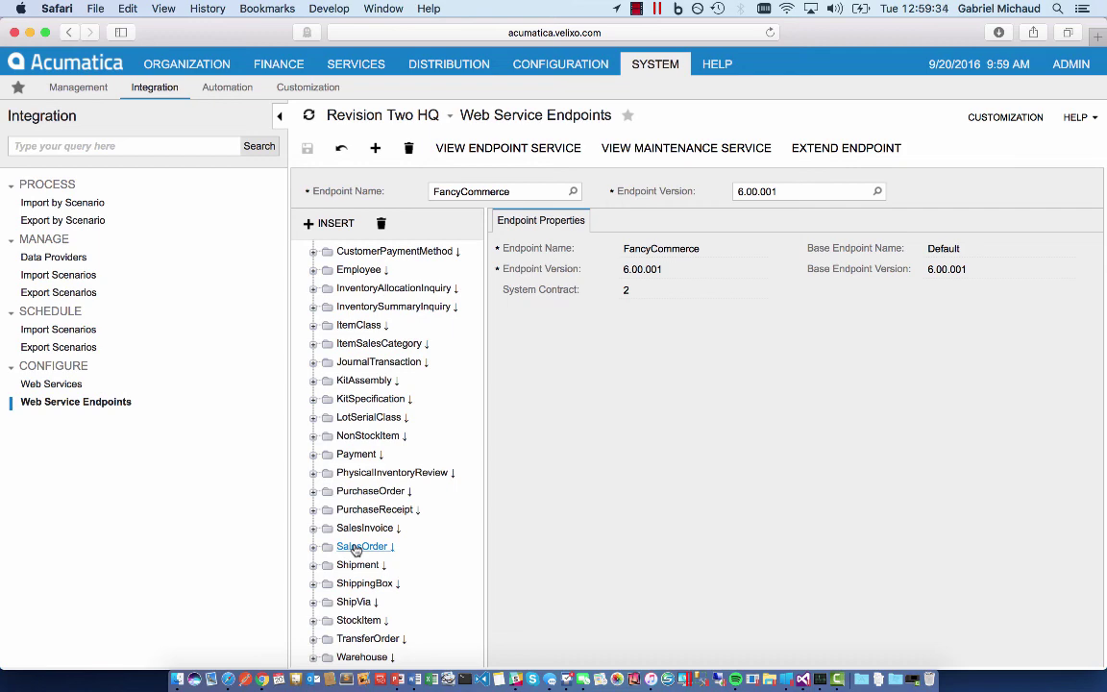
click(356, 547)
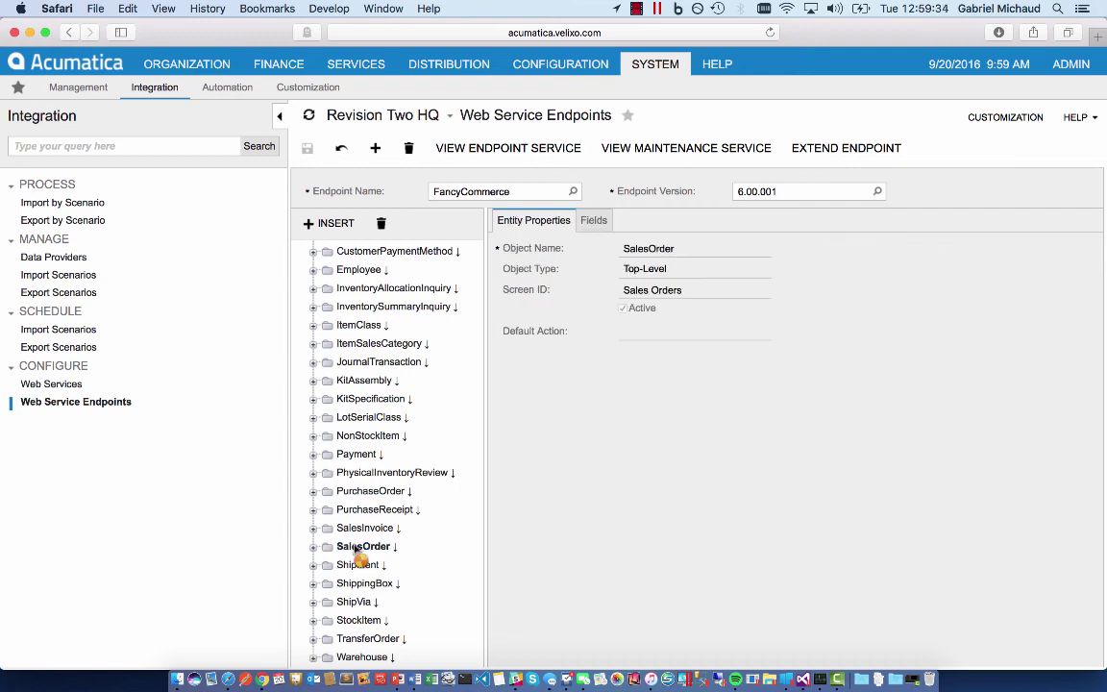
click(594, 222)
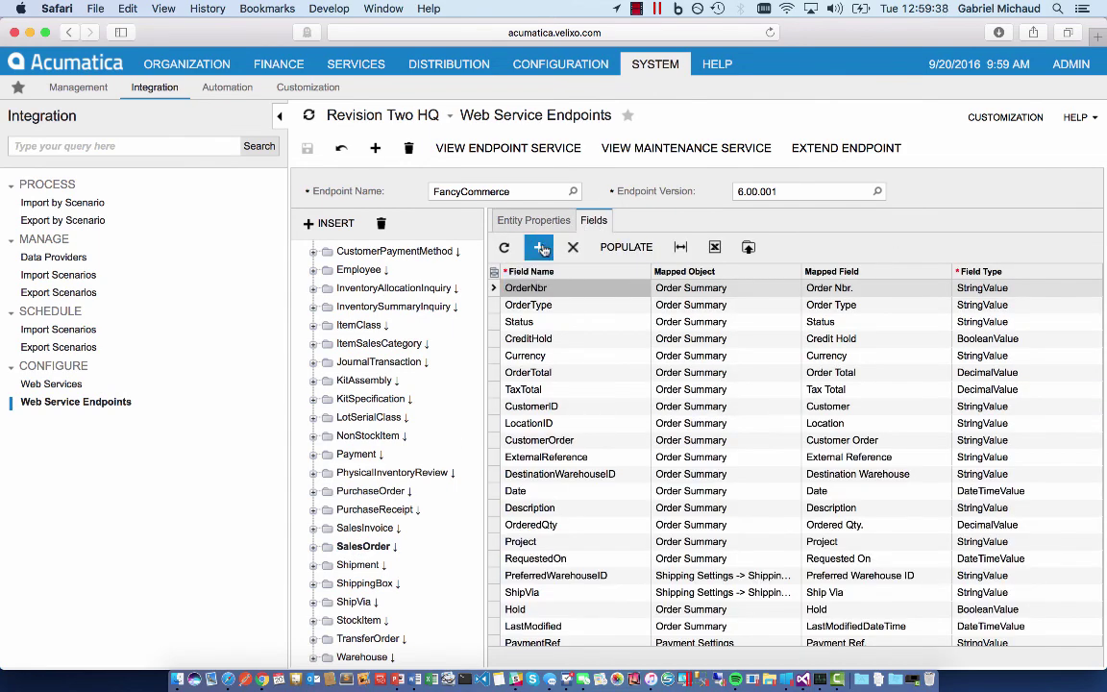
click(542, 247)
text(ShippingRule)
key(Tab)
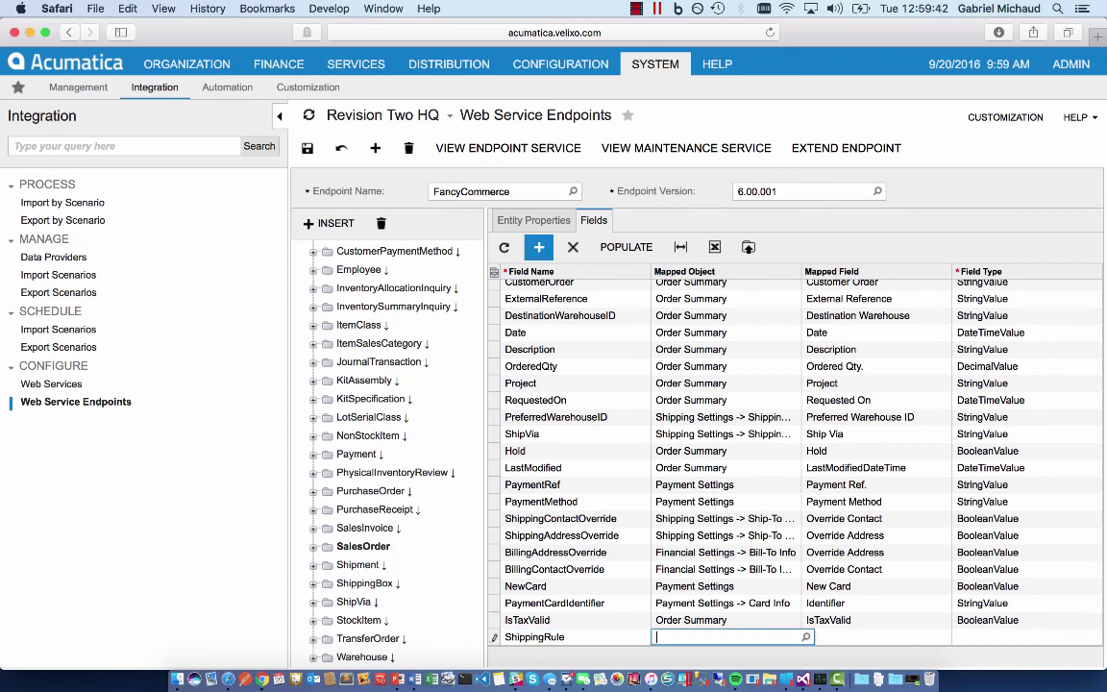
- Map ShippingRule to Shipping Settings' Shipping Rule as StringValue and save the endpoint
click(805, 637)
text(shipping settings)
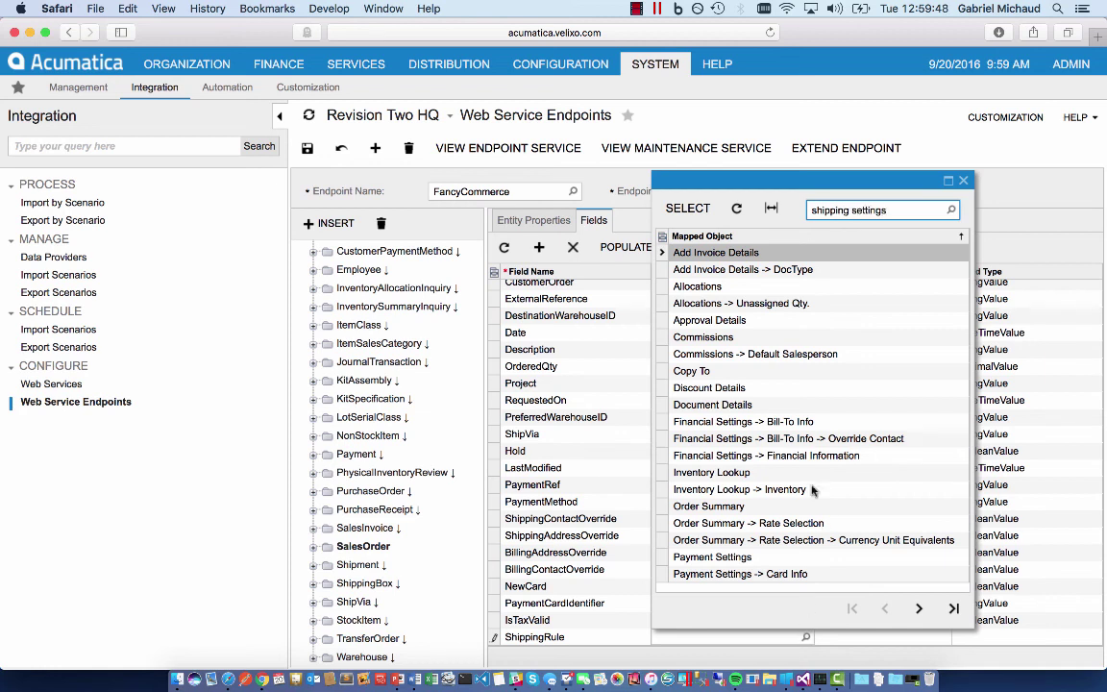
key(Return)
double_click(730, 251)
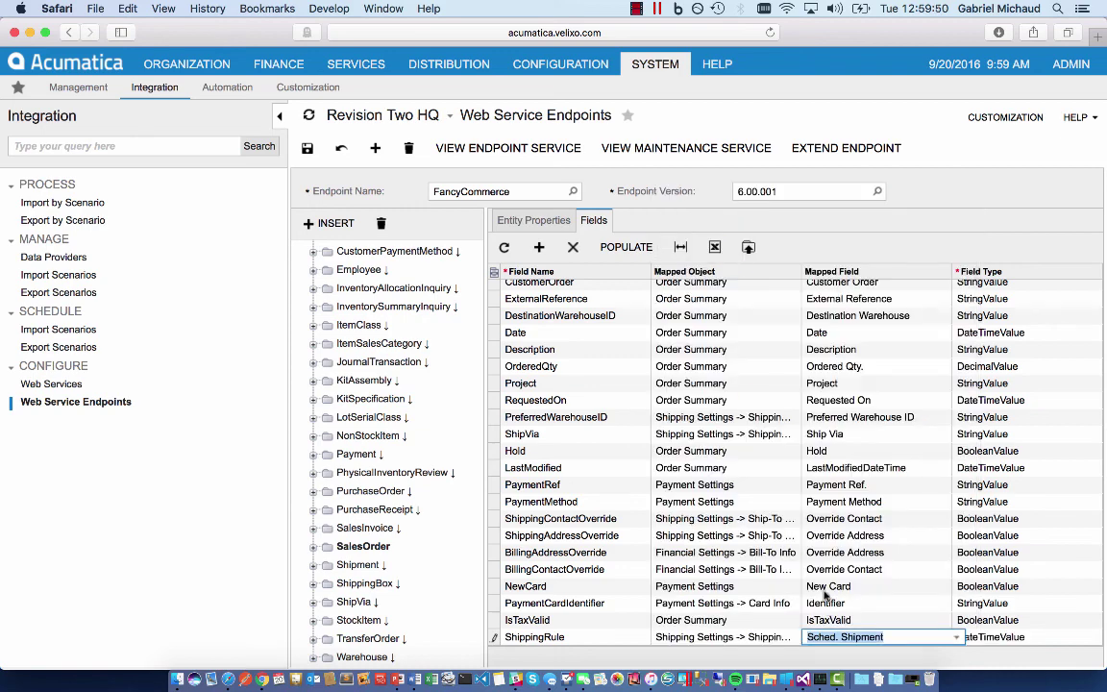
click(961, 640)
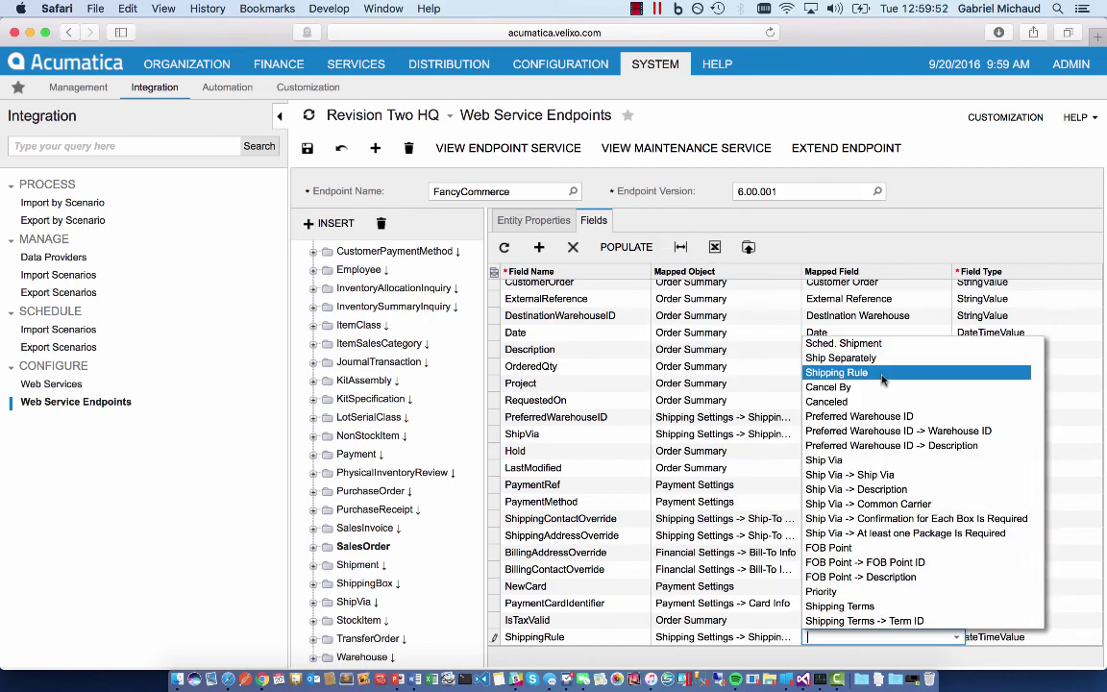
click(883, 373)
click(959, 636)
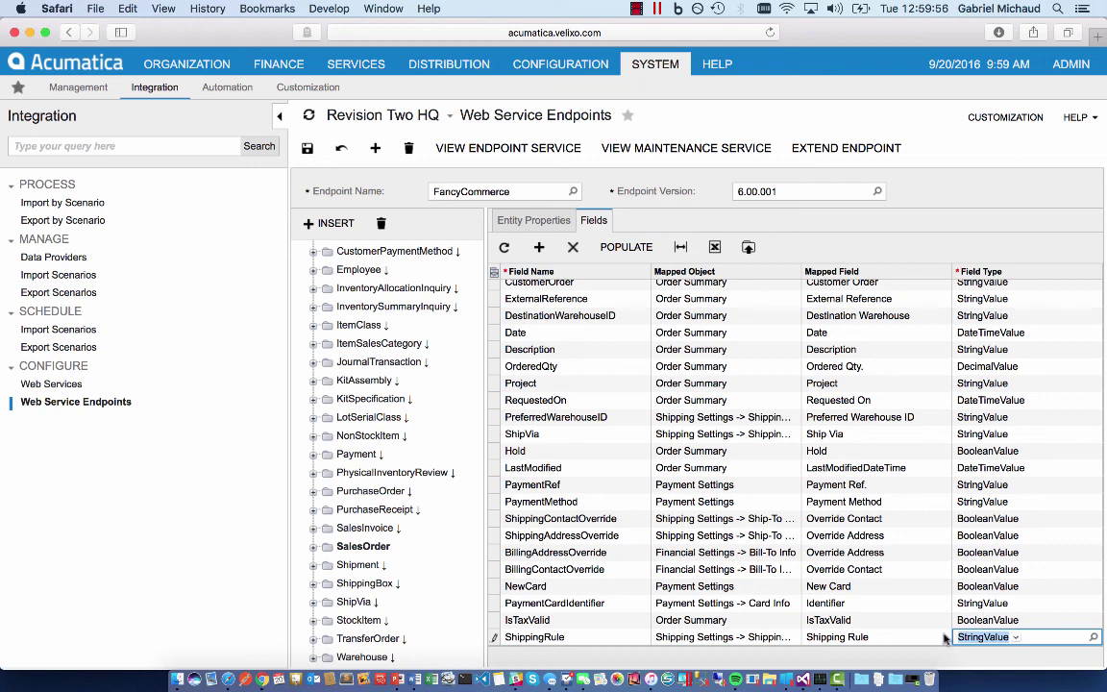
click(308, 149)
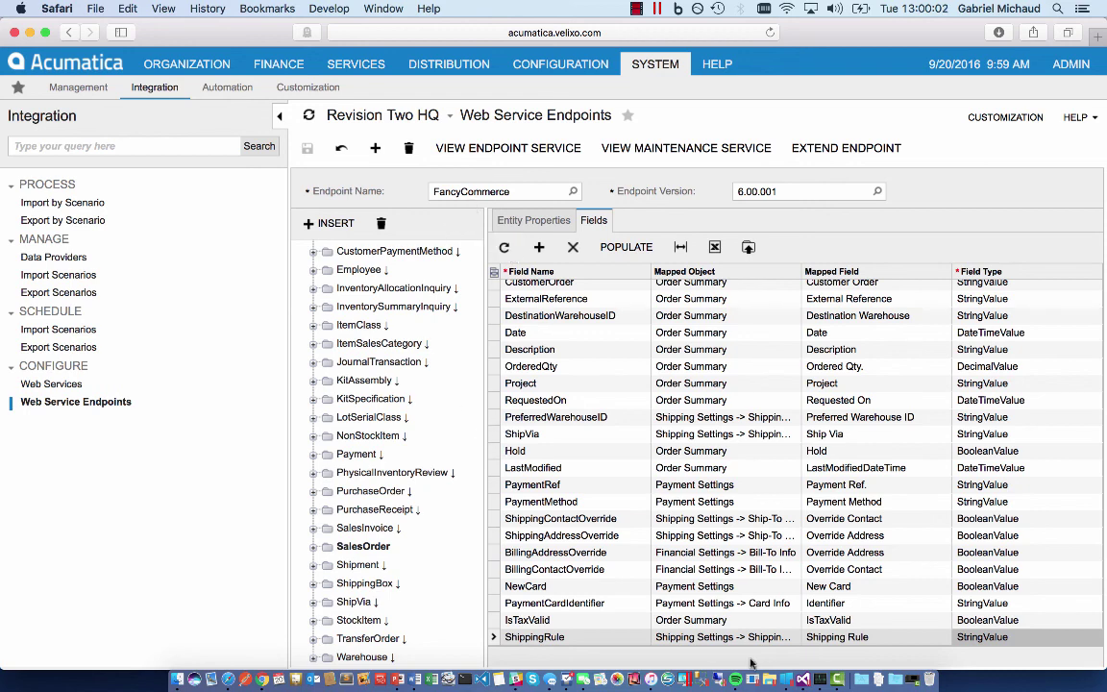
click(802, 681)
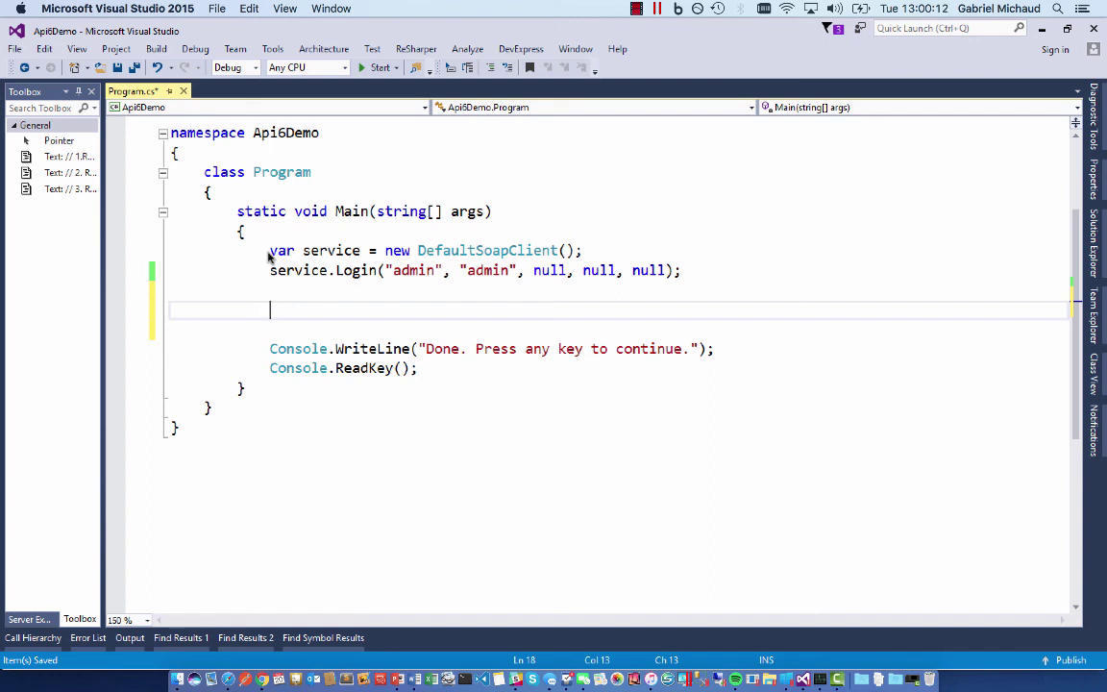
mouse_move(68, 155)
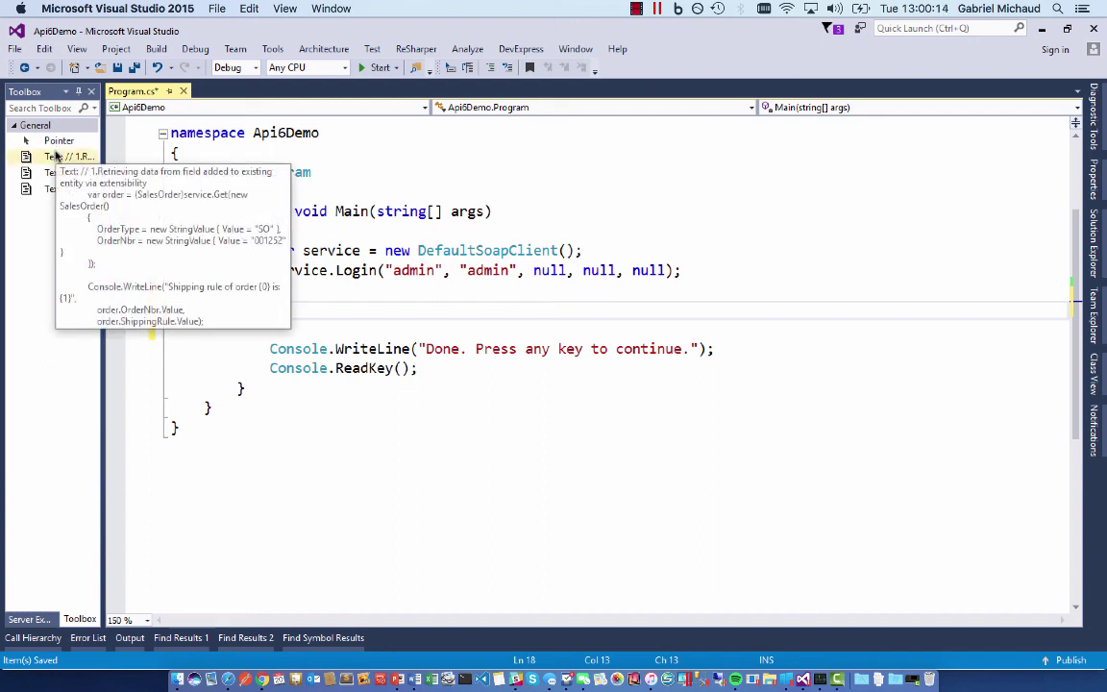
- Insert the snippet printing order 001252's ShippingRule, checking the property via IntelliSense
double_click(55, 156)
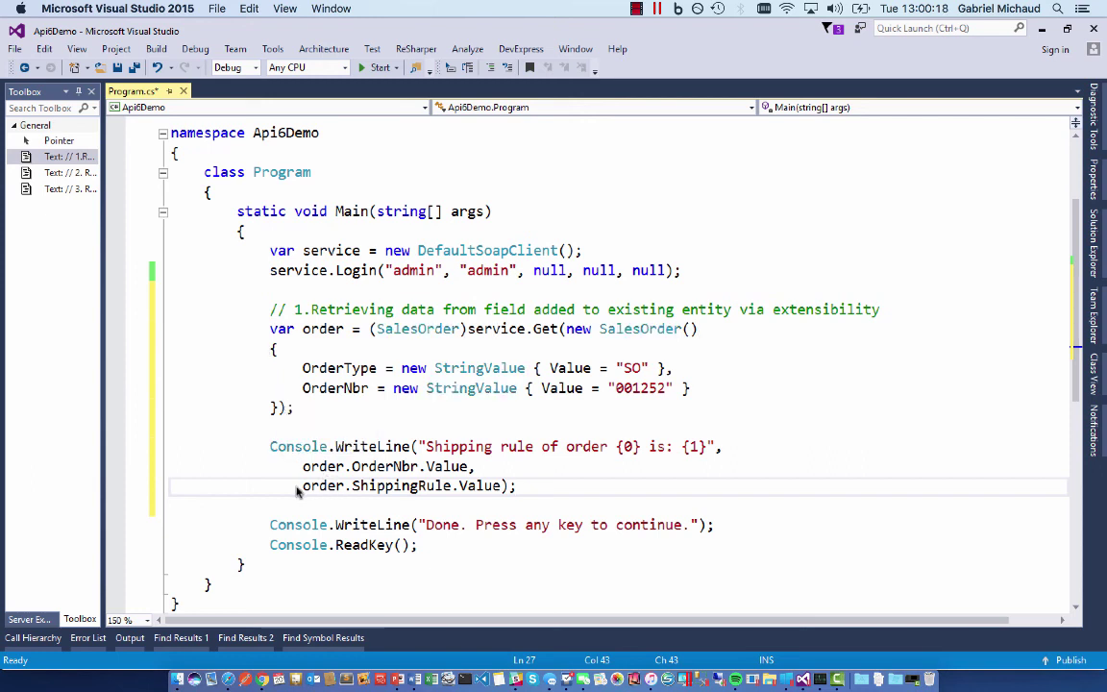
drag(303, 486, 501, 485)
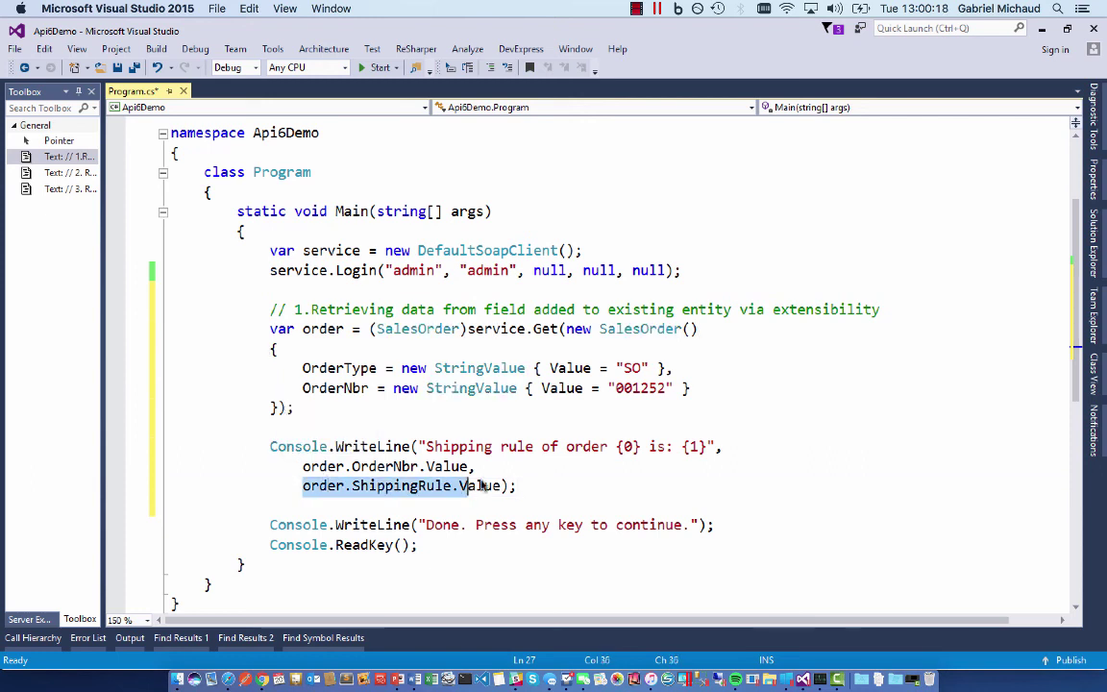
double_click(404, 487)
key(BackSpace)
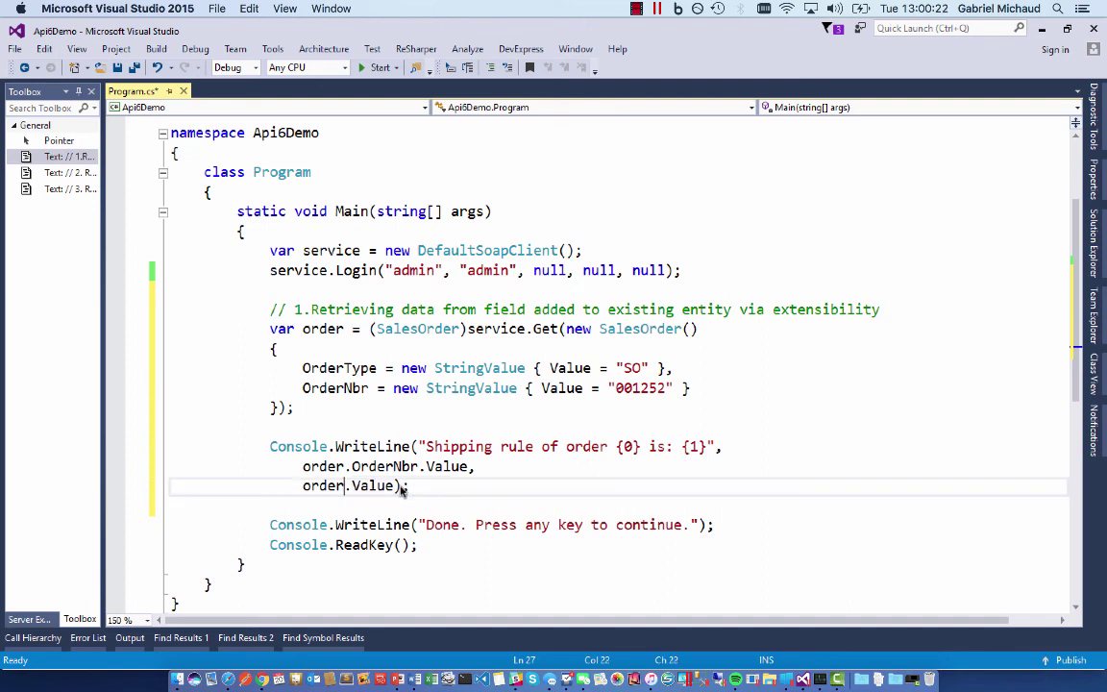
text(.Shipping)
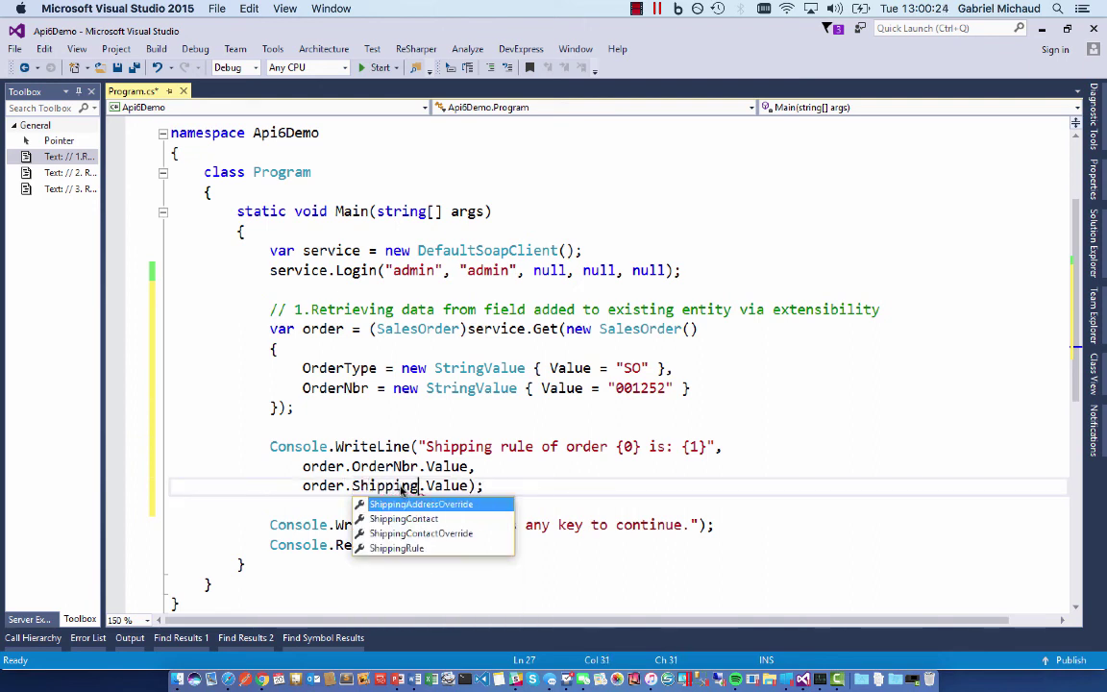
text(Rule)
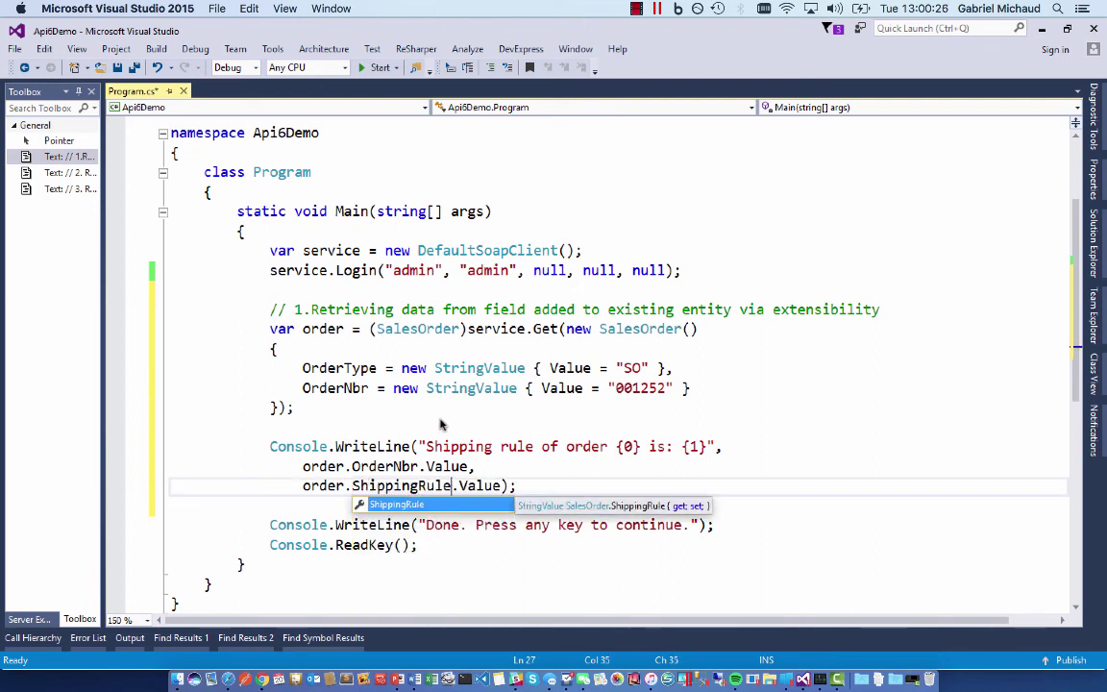
click(332, 429)
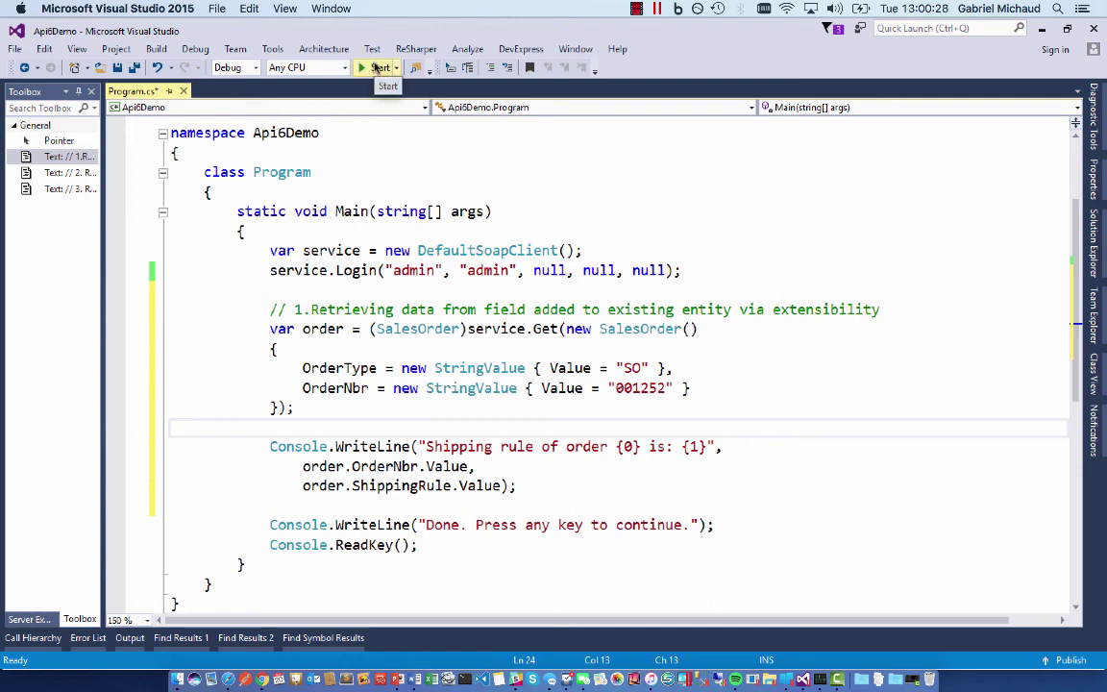
- Run Api6Demo to print order 001252's shipping rule, Back Order Allowed
click(376, 67)
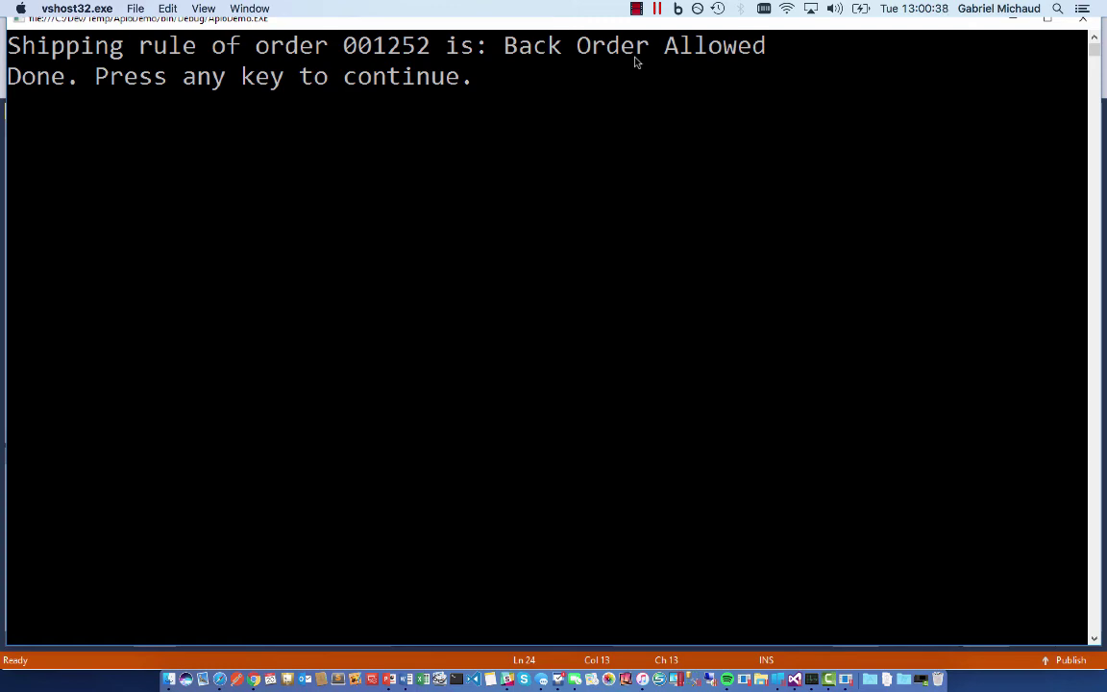
- Open sales order SO 001252 in Acumatica and view its Shipping Settings tab
click(219, 680)
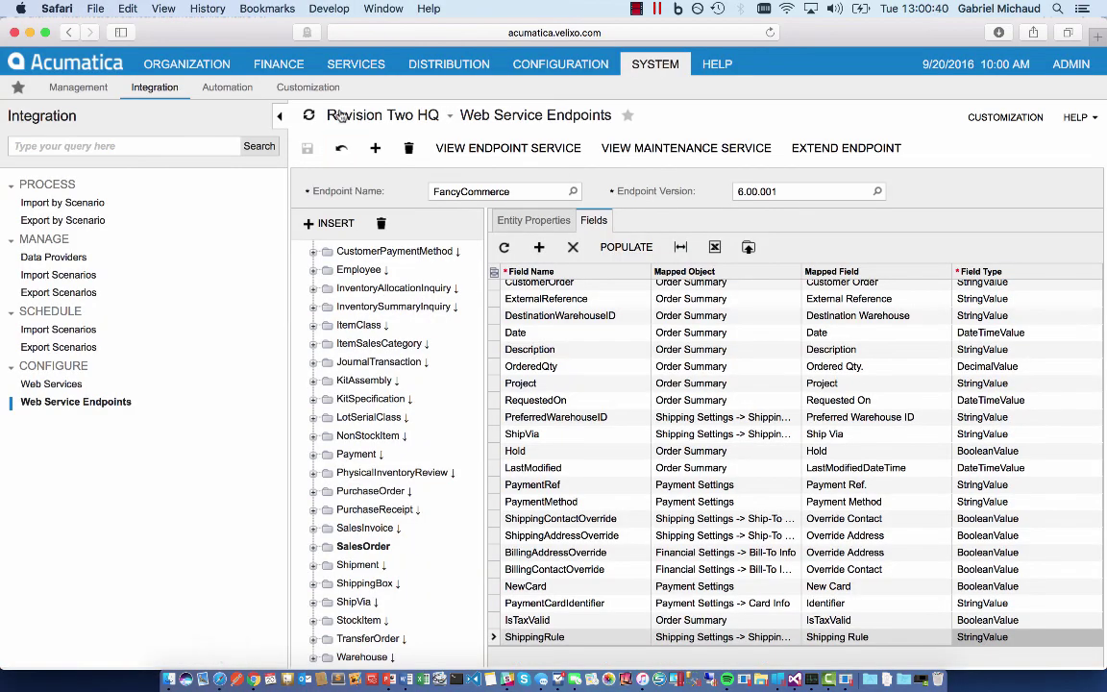
click(413, 64)
click(69, 235)
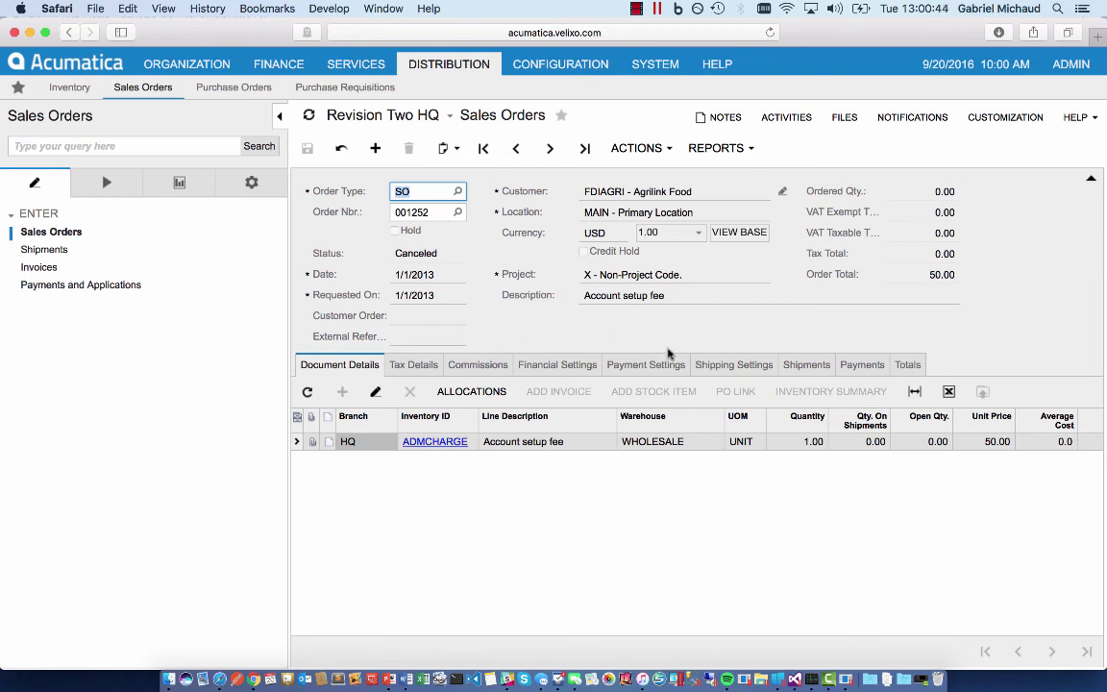
click(708, 370)
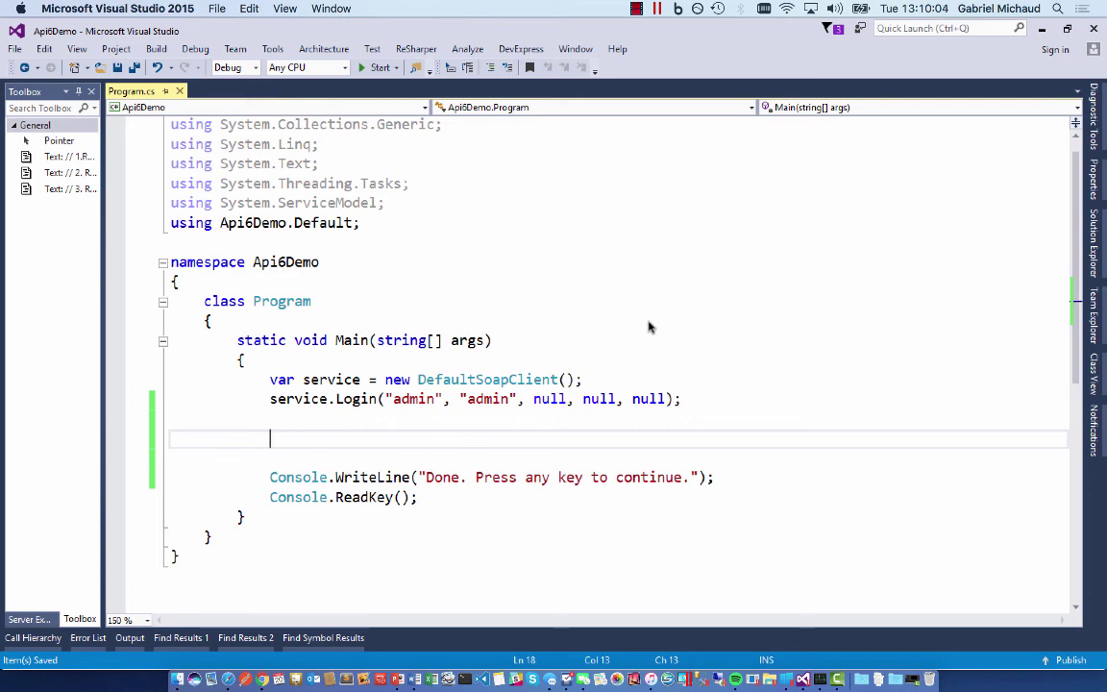
- Insert the snippet fetching SO003545 with an ad-hoc CancelDate custom field from CurrentDocument
double_click(55, 175)
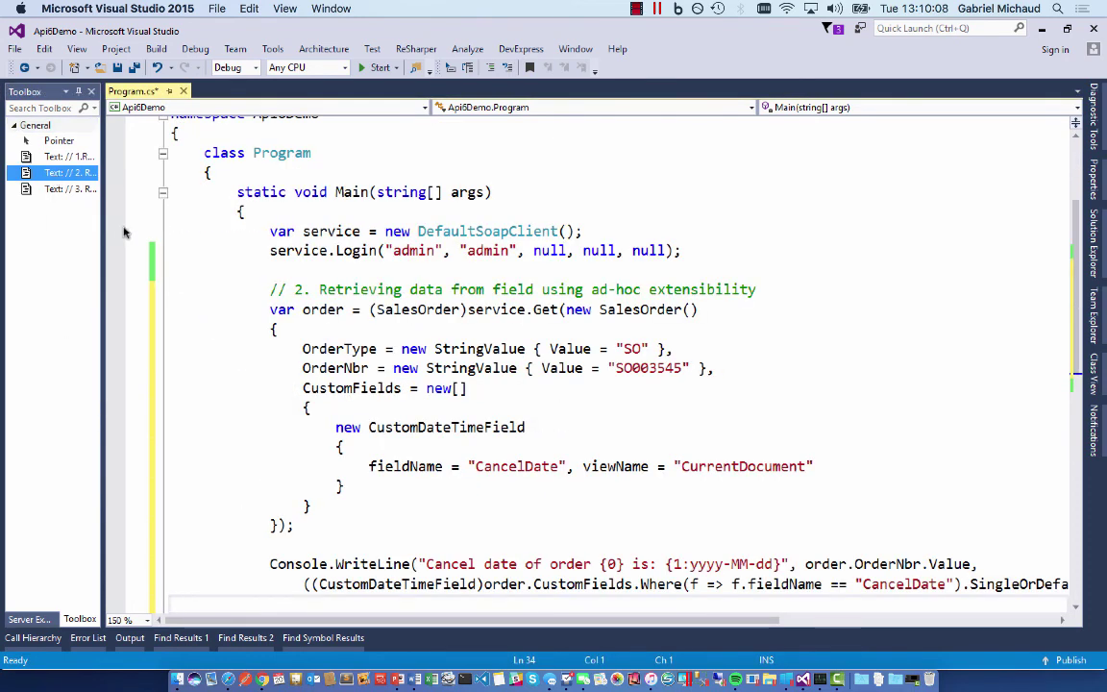
double_click(317, 389)
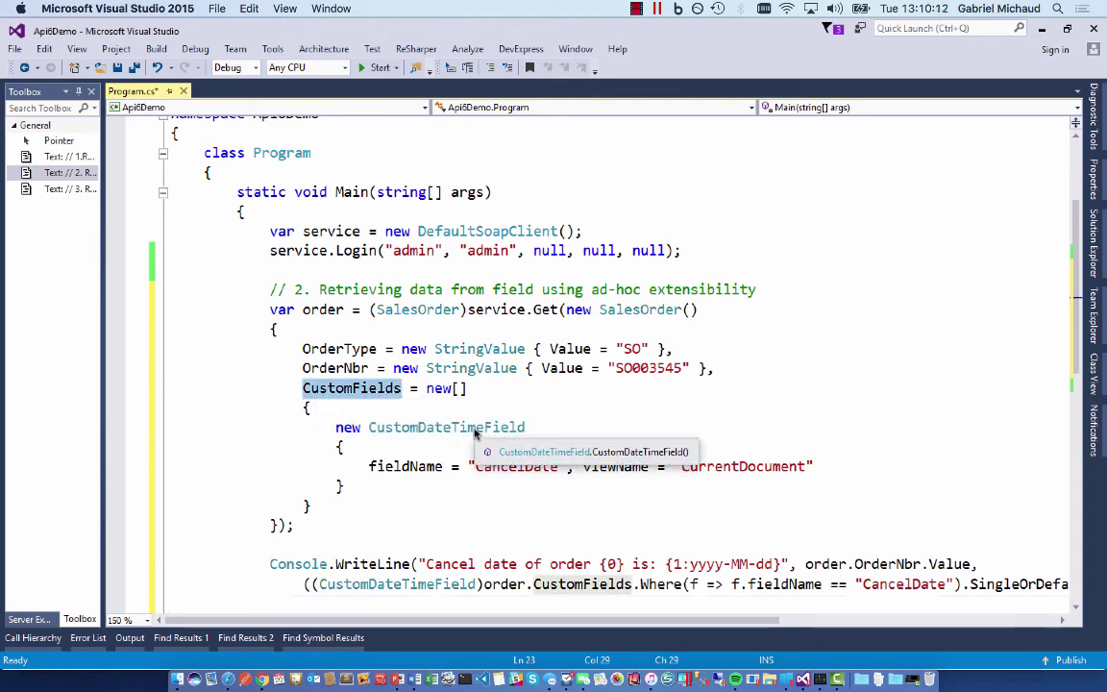
double_click(469, 428)
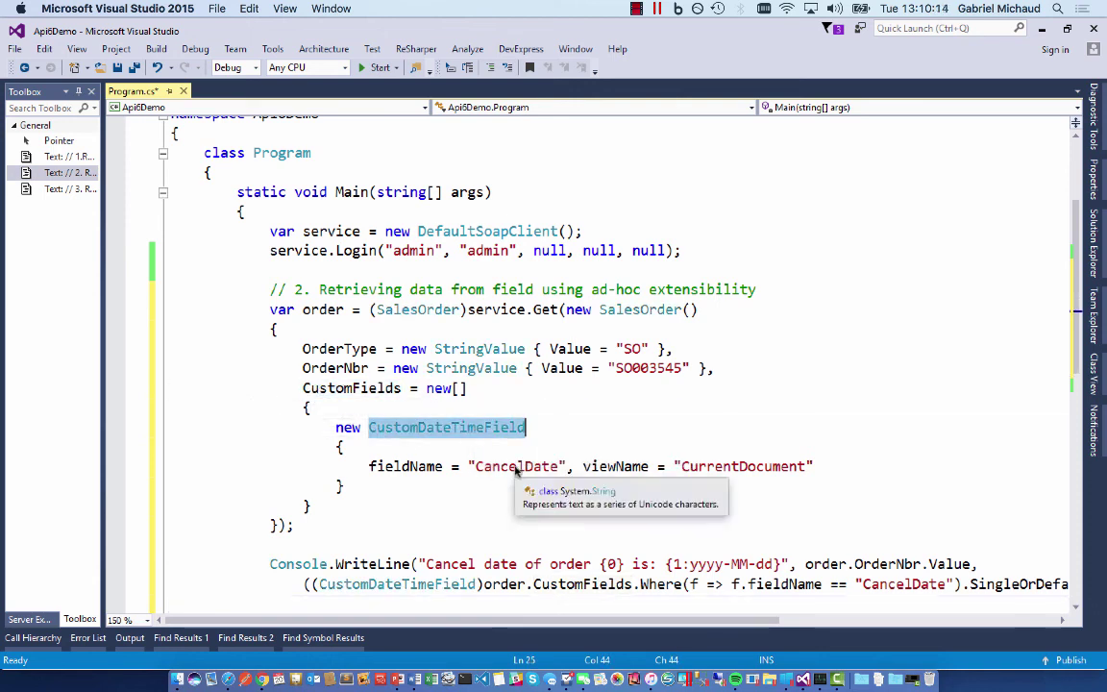
double_click(516, 469)
click(775, 468)
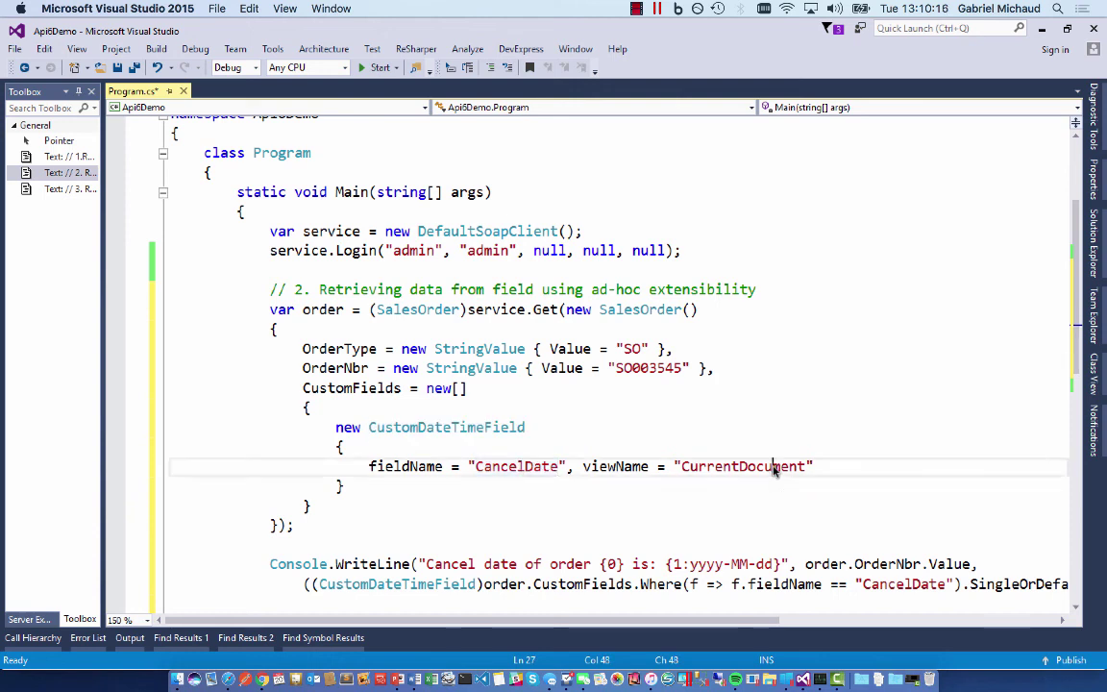
double_click(775, 468)
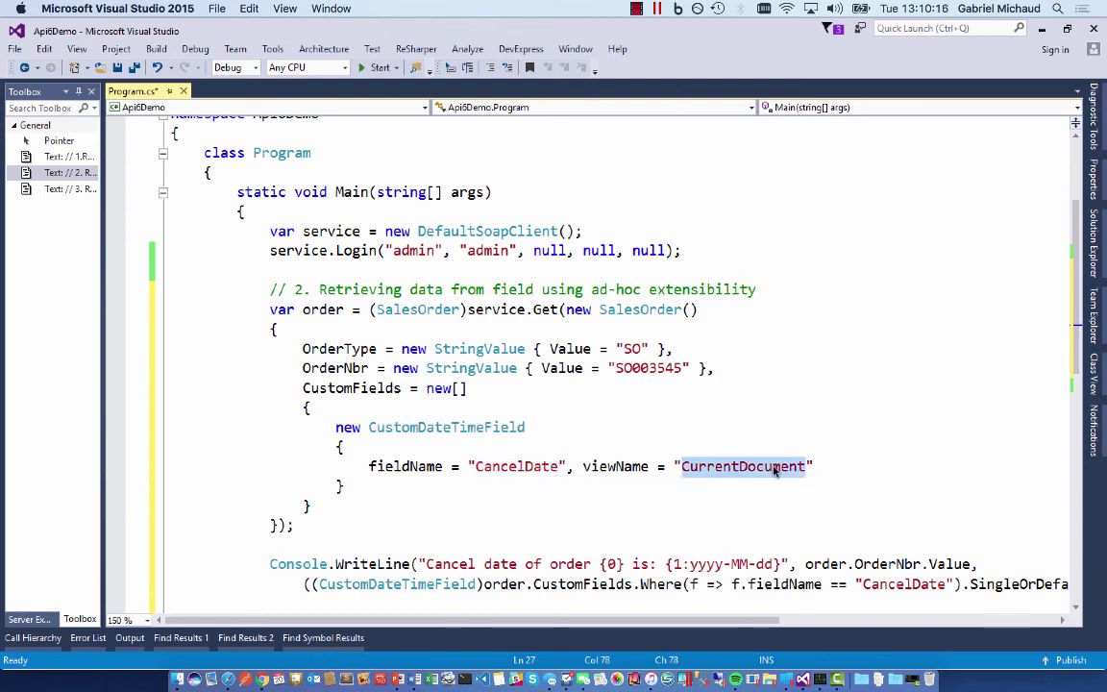
double_click(545, 309)
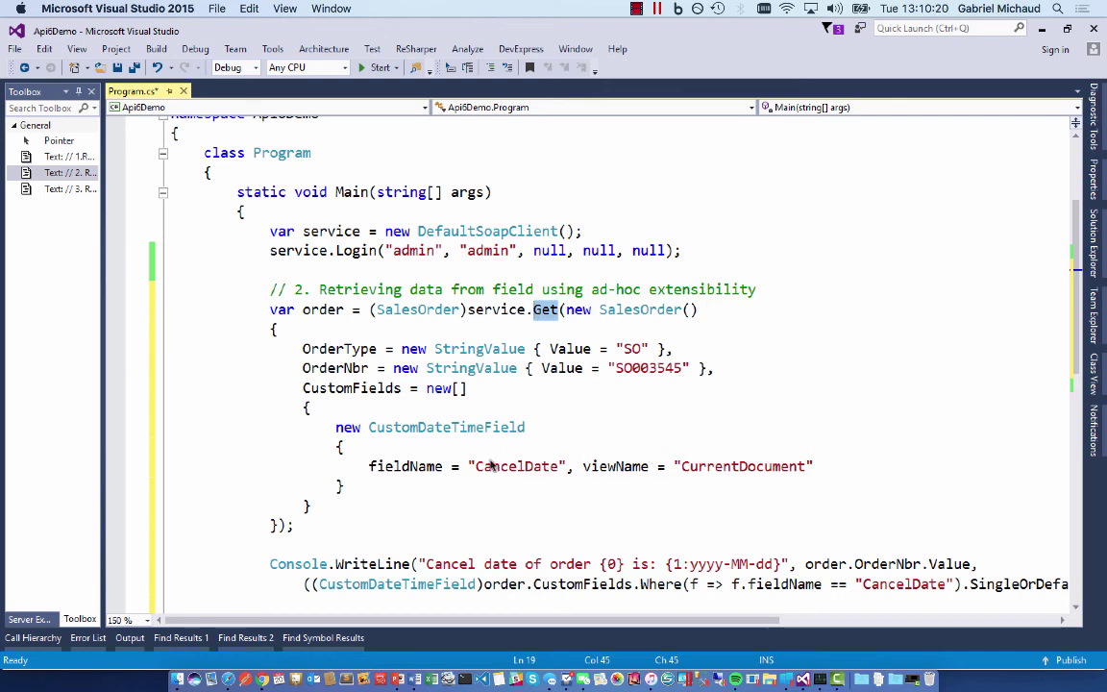
scroll(488, 396, down, 1)
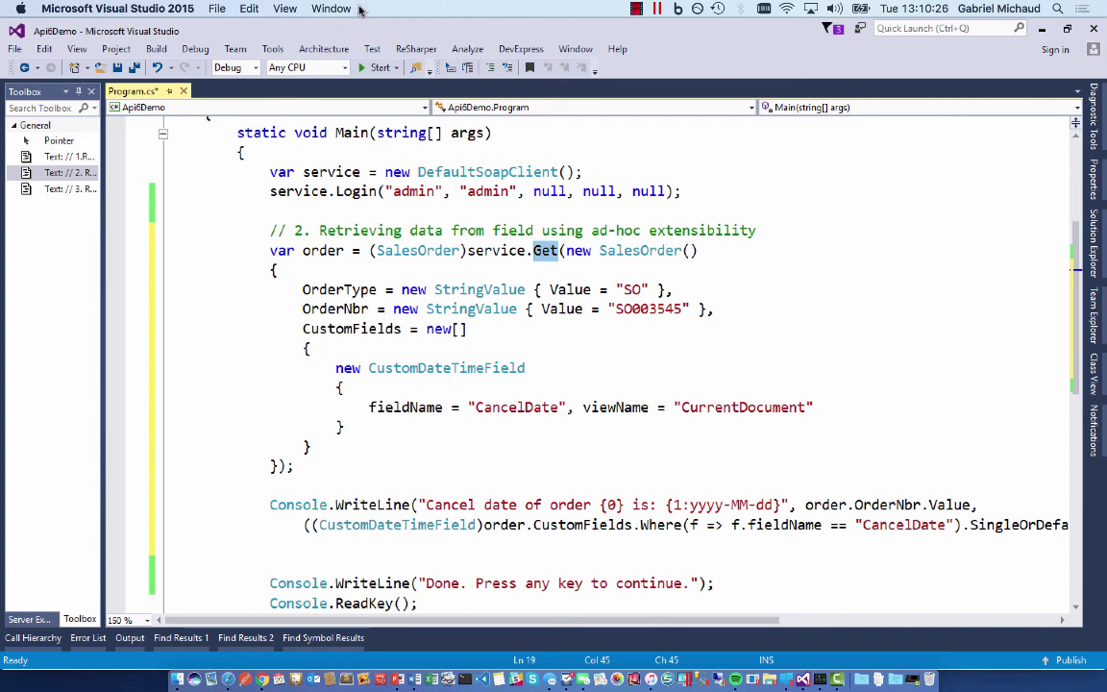
- Run Api6Demo so the console shows SO003545's cancel date as 2016-10-01
click(381, 67)
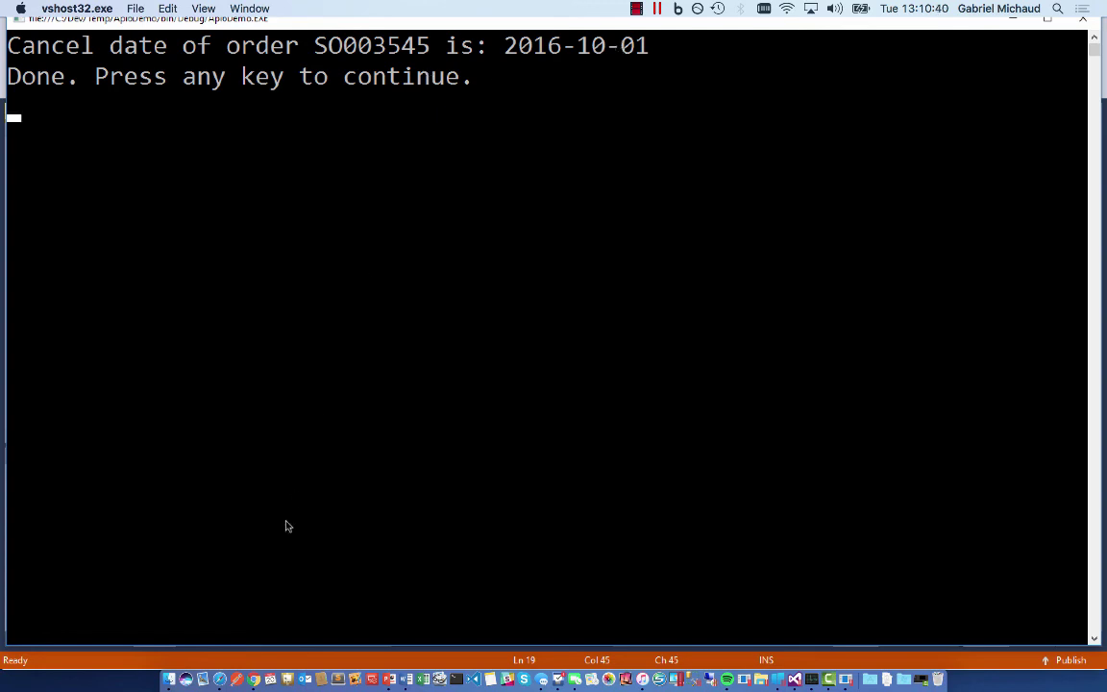
- Load sales order SO003545 and check its Cancel By date of 10/1/2016
click(219, 680)
click(418, 212)
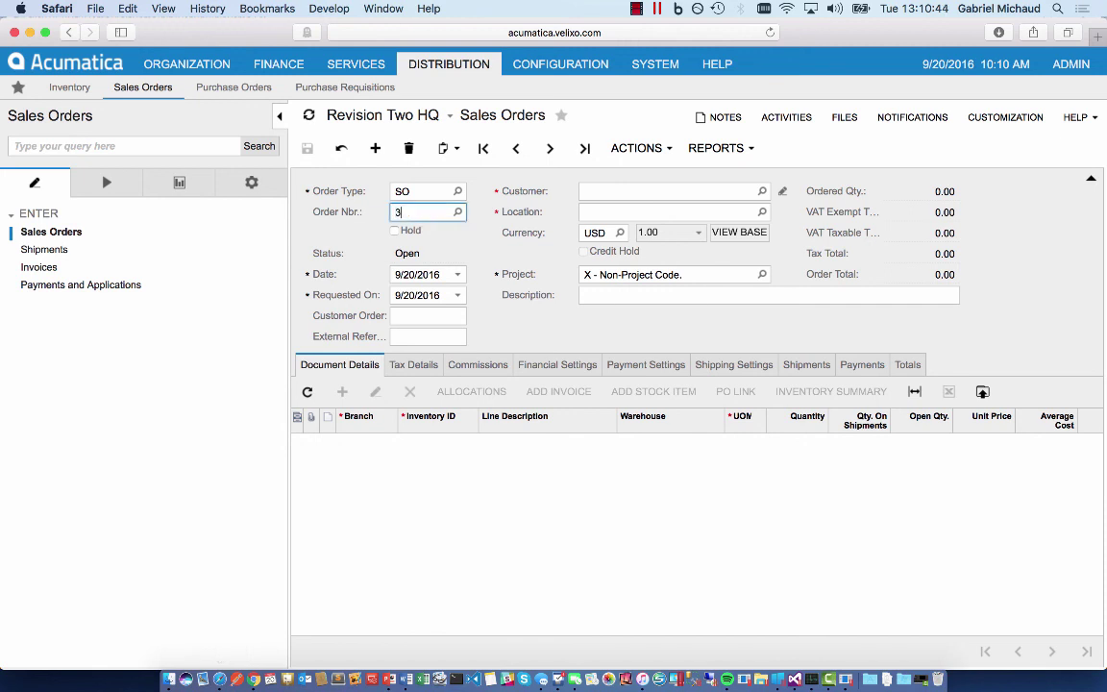
text(3545)
click(433, 235)
click(719, 367)
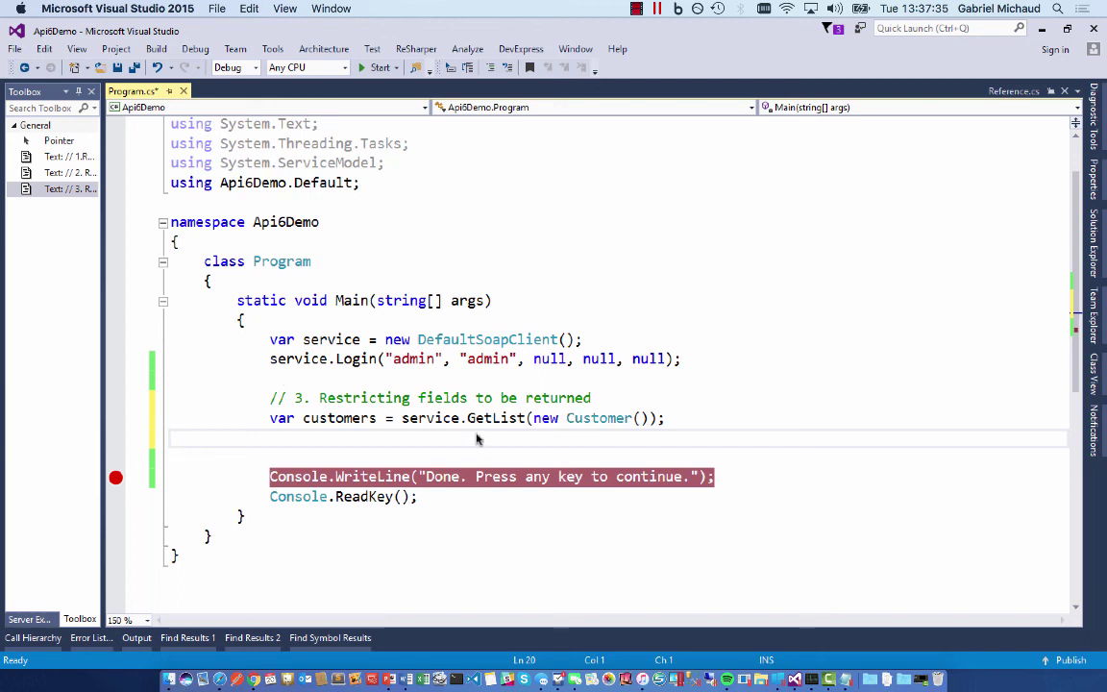
- Give new Customer() an initializer with ReturnBehavior = ReturnBehavior.OnlySpecified
click(648, 419)
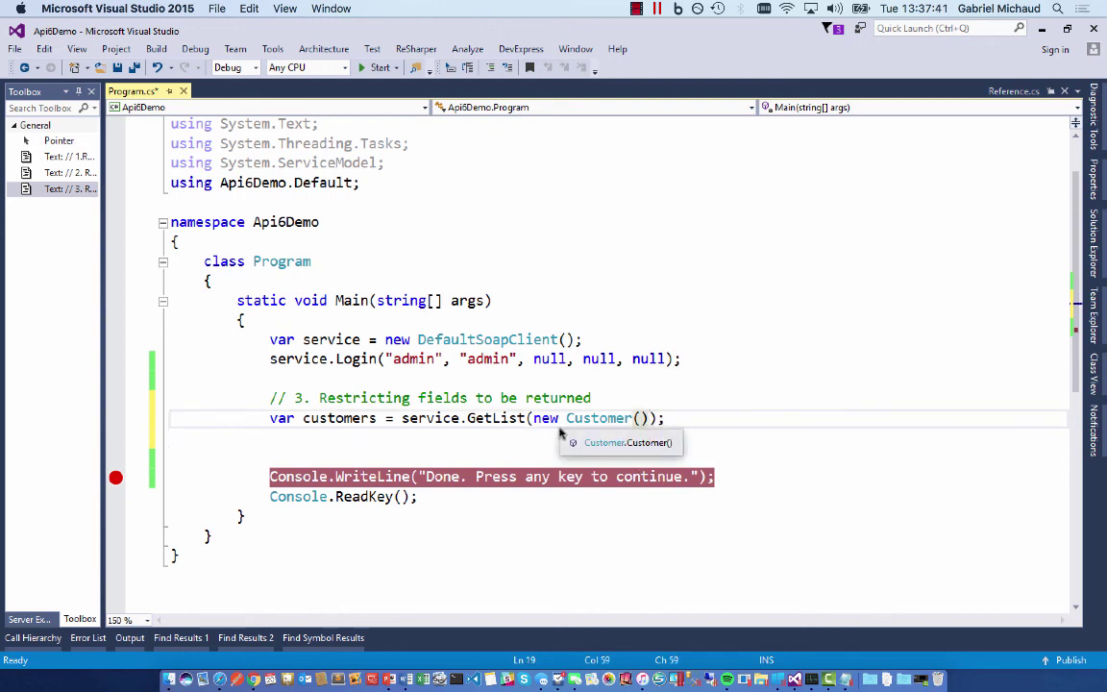
key(Return)
text({)
key(Return)
text(})
key(ctrl+Return)
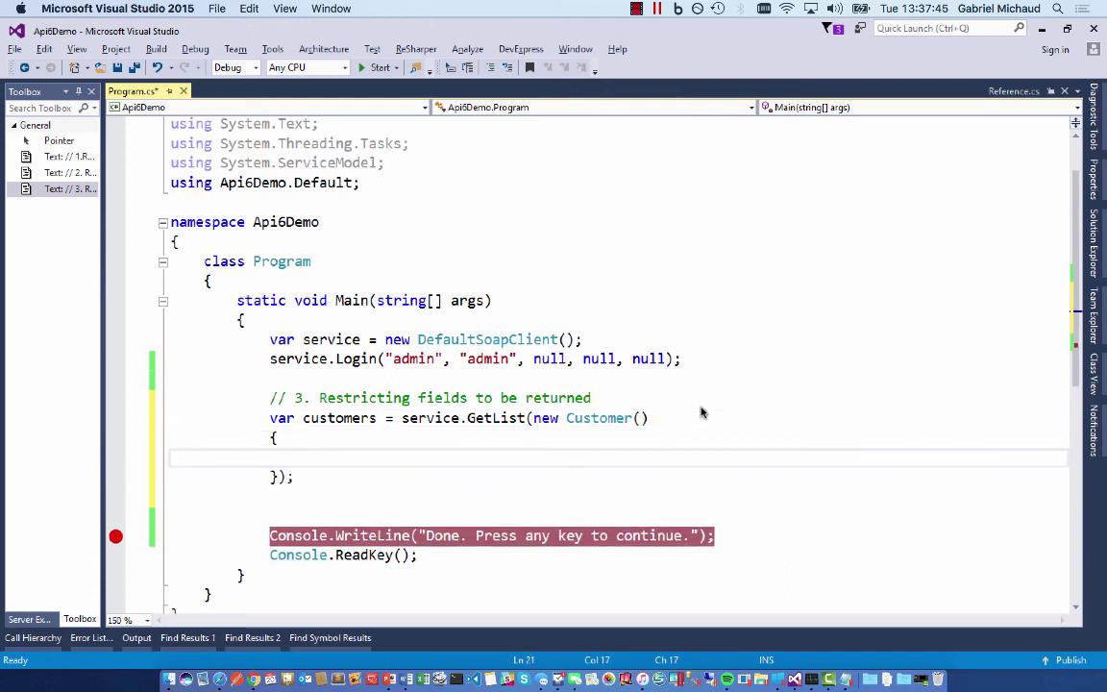
text(Return)
key(Tab)
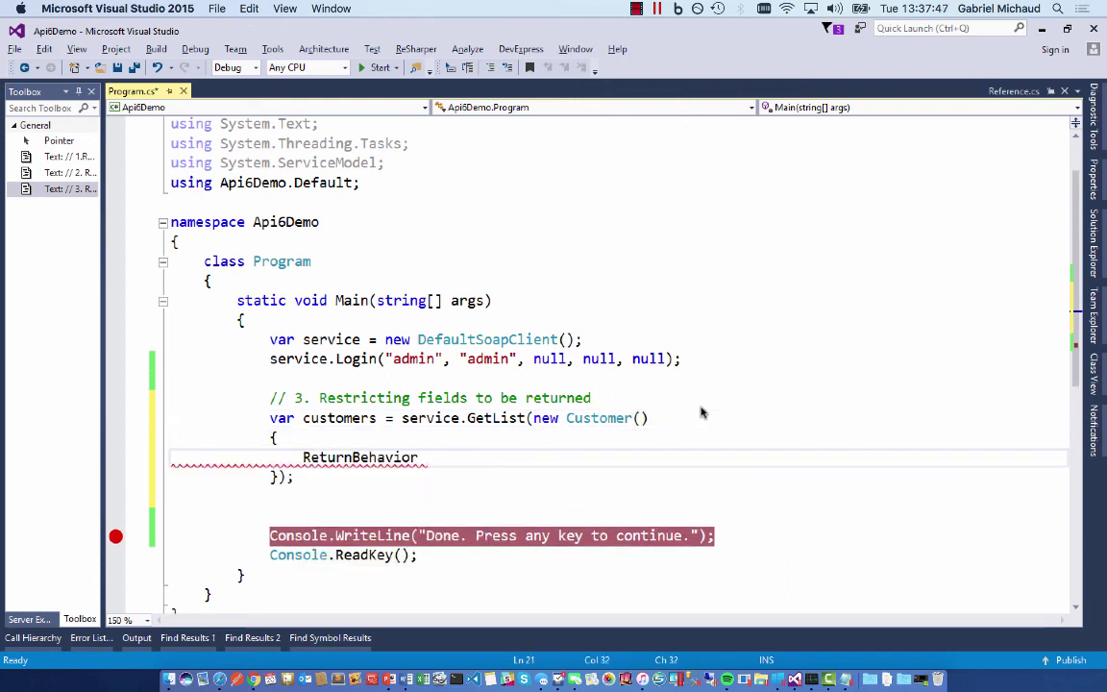
text(= )
text(.)
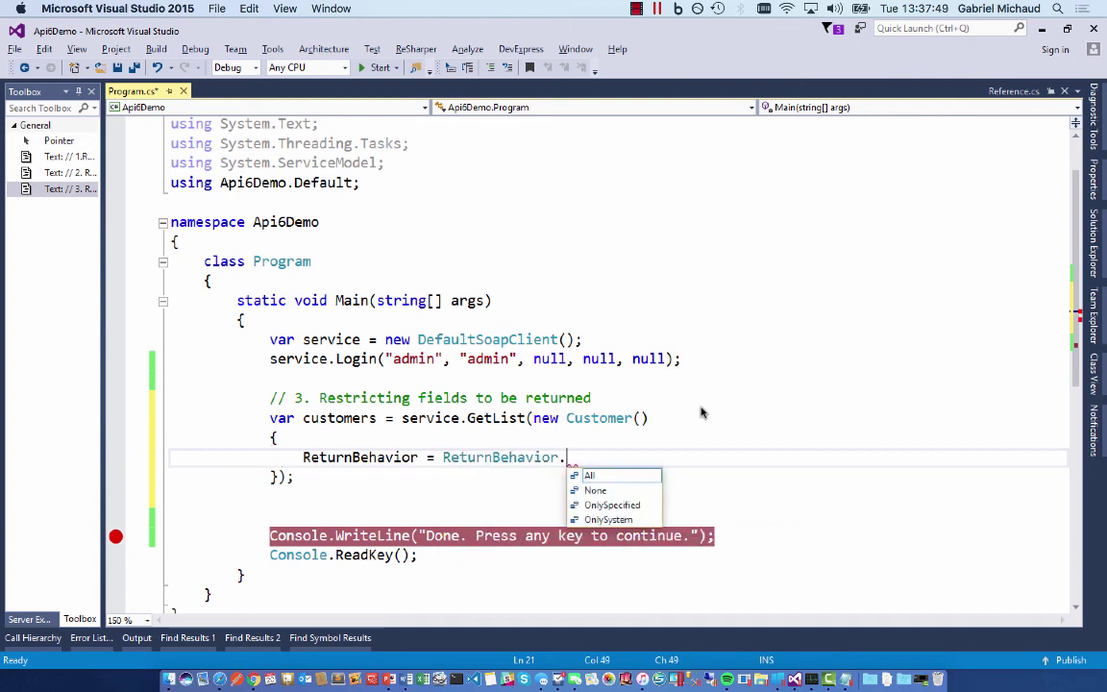
key(Down)
key(Down)
key(Down)
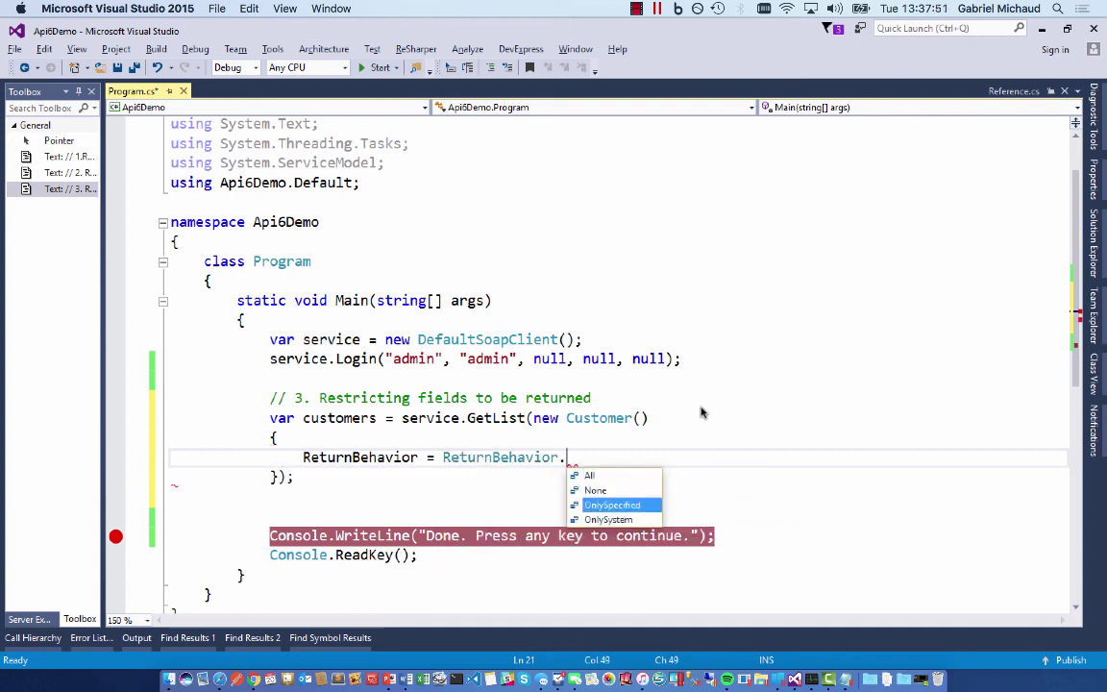
key(Tab)
- Add CustomerName and Status as new StringReturn() fields in the initializer
text(,)
key(Return)
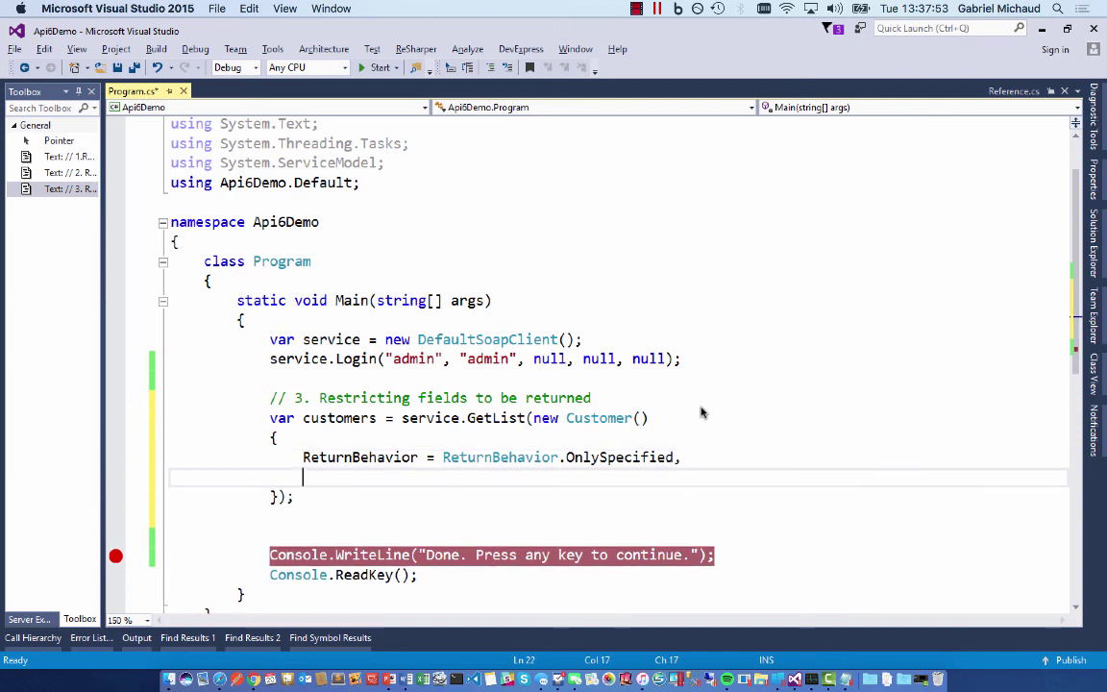
text(Customer)
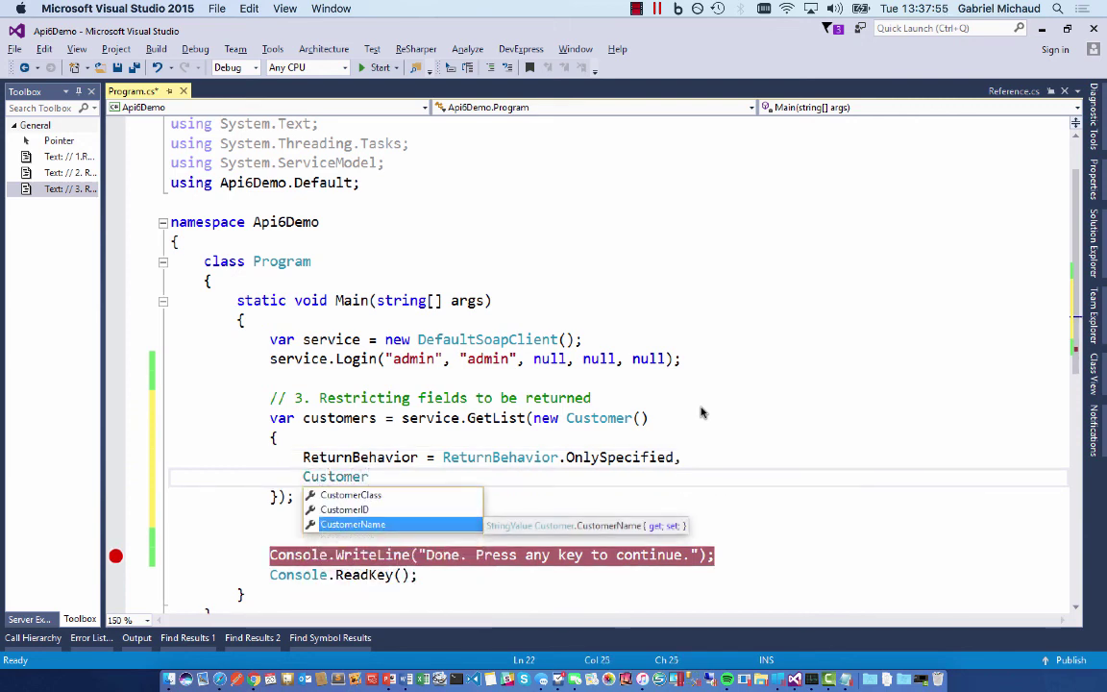
key(Tab)
text(= new StringReturn())
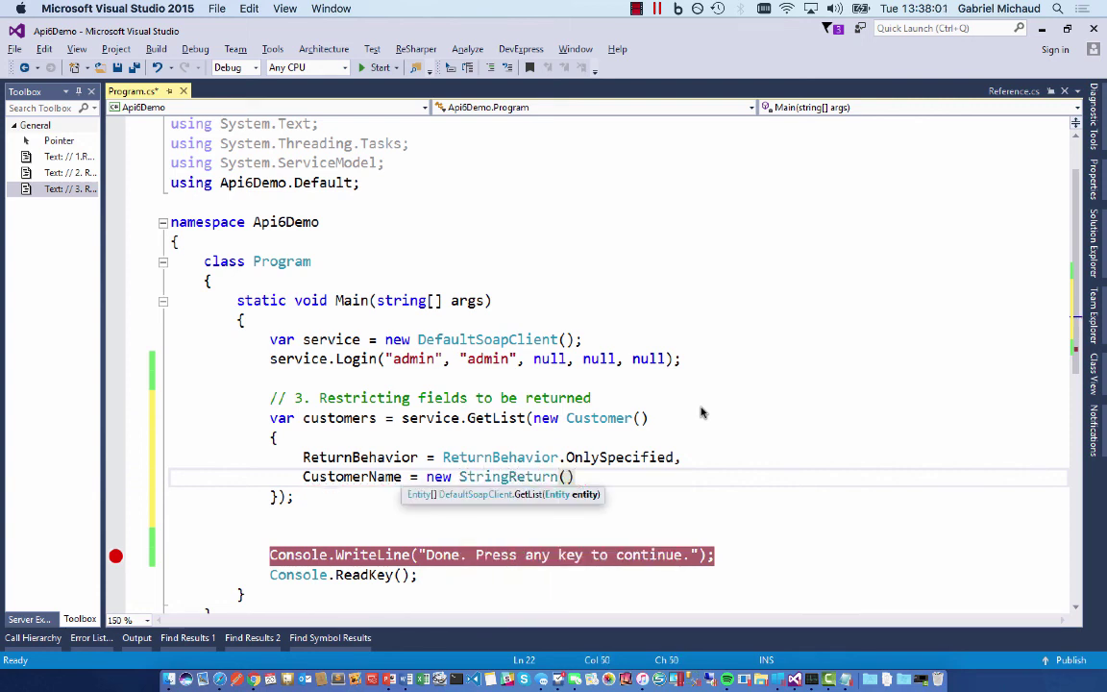
text(,)
key(Return)
text(Status = new )
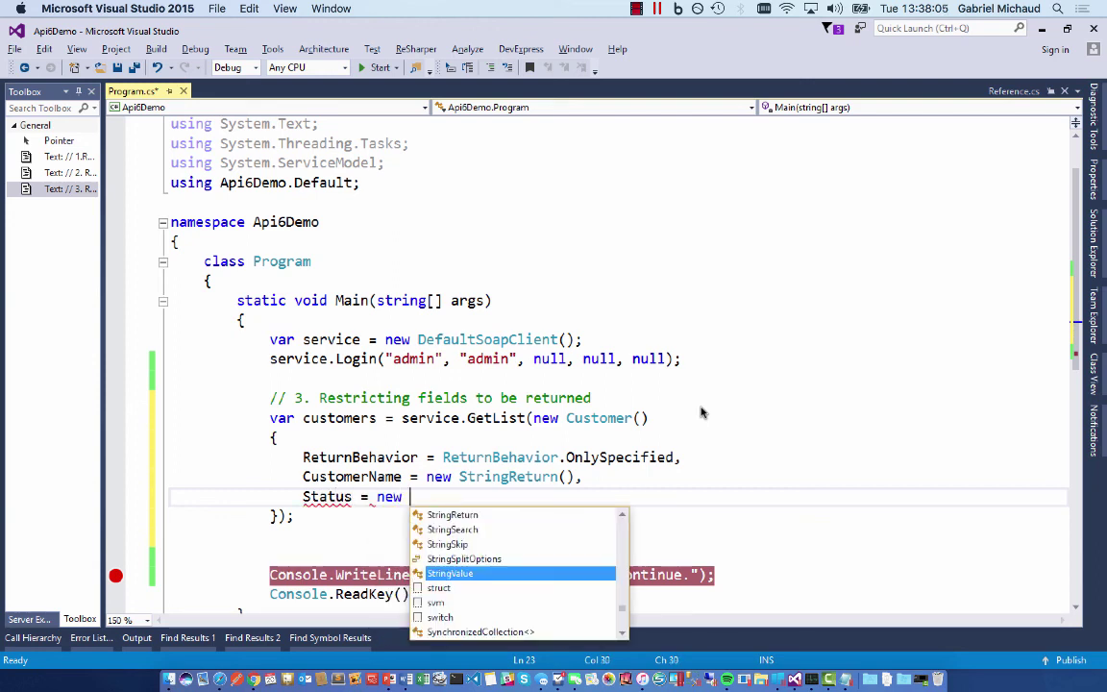
text(StringReturn()
click(284, 547)
scroll(285, 550, down, 1)
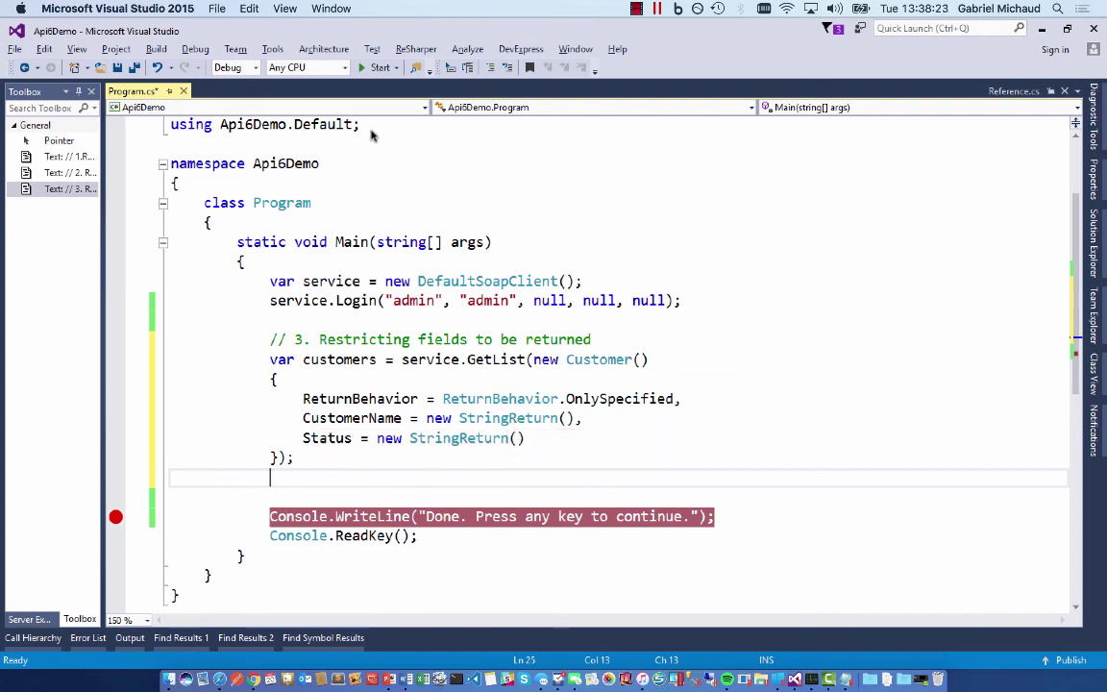
- Debug to the breakpoint and expand customer [14], showing only CustomerName, Status and ID populated
click(378, 67)
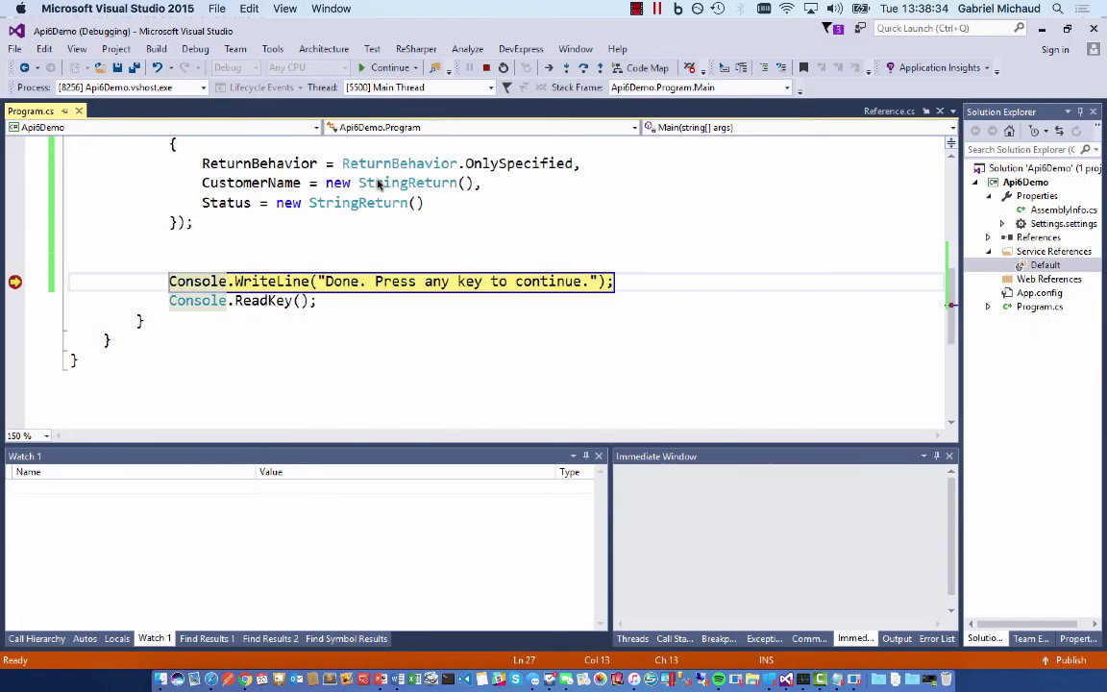
scroll(379, 183, up, 2)
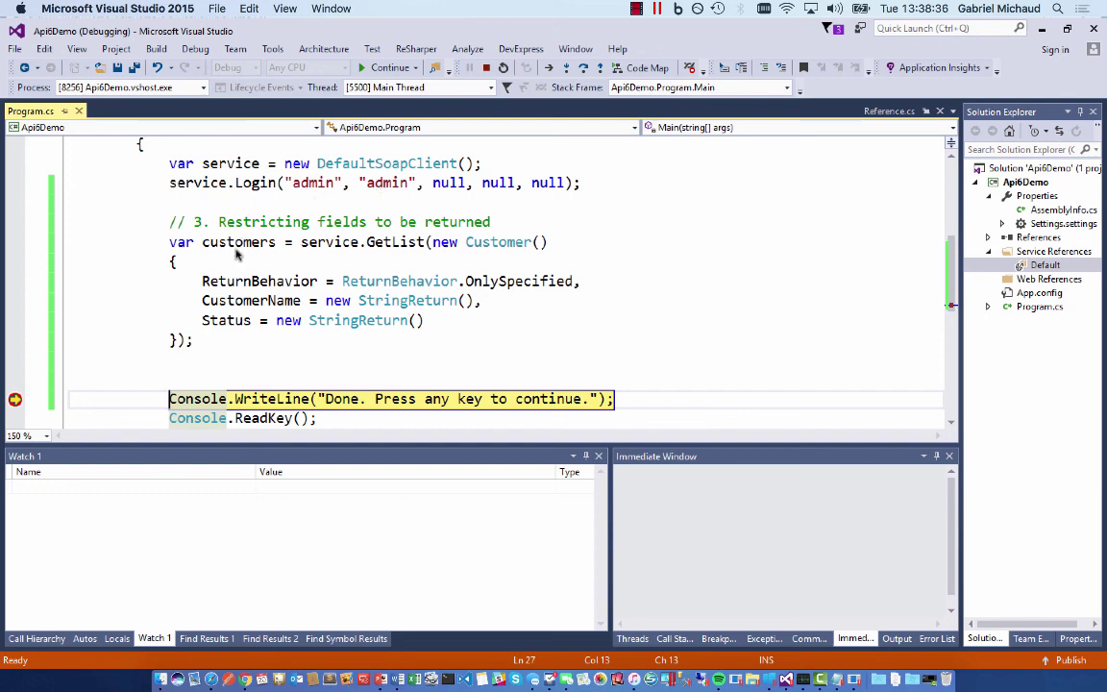
mouse_move(221, 243)
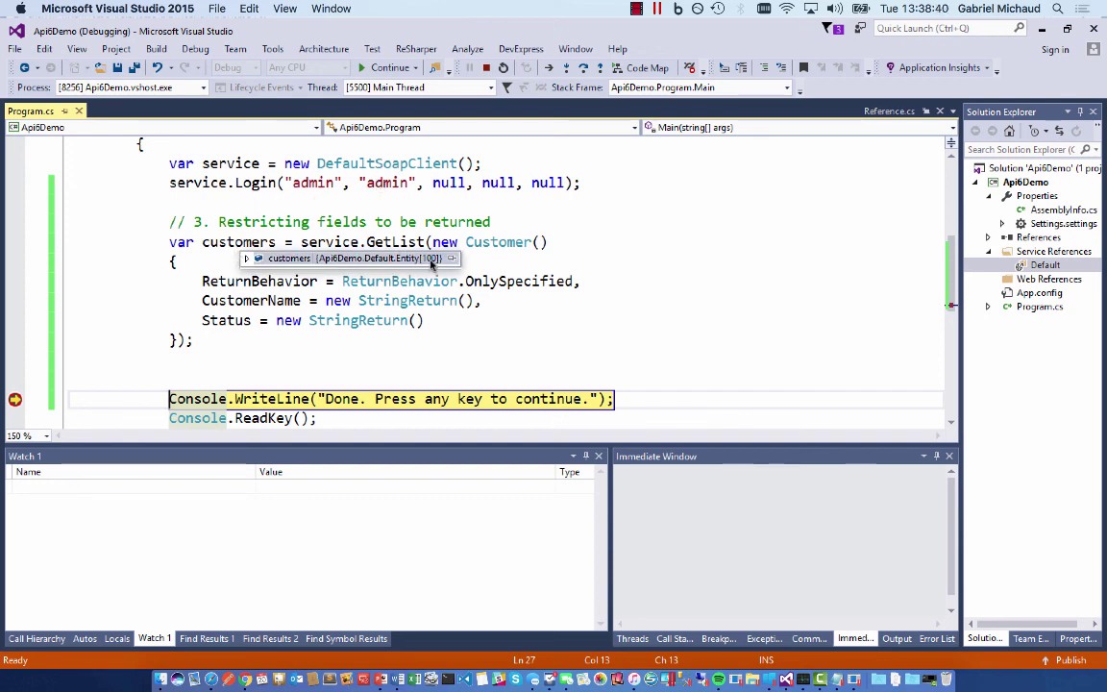
mouse_move(259, 261)
click(259, 323)
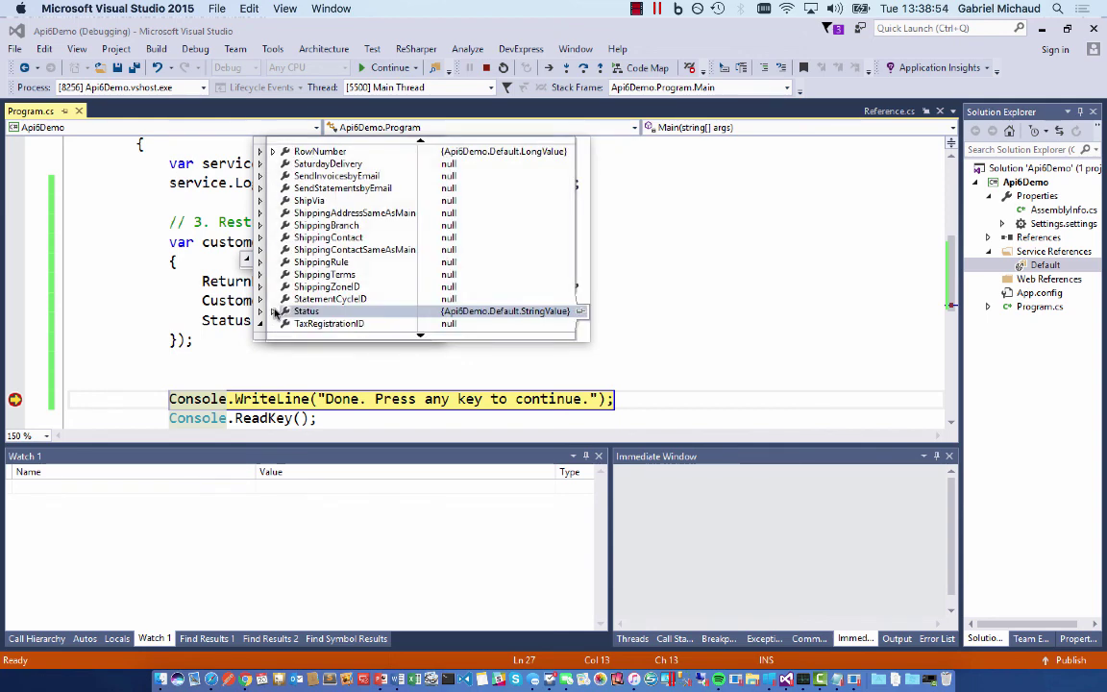
scroll(381, 278, up, 5)
scroll(382, 278, up, 4)
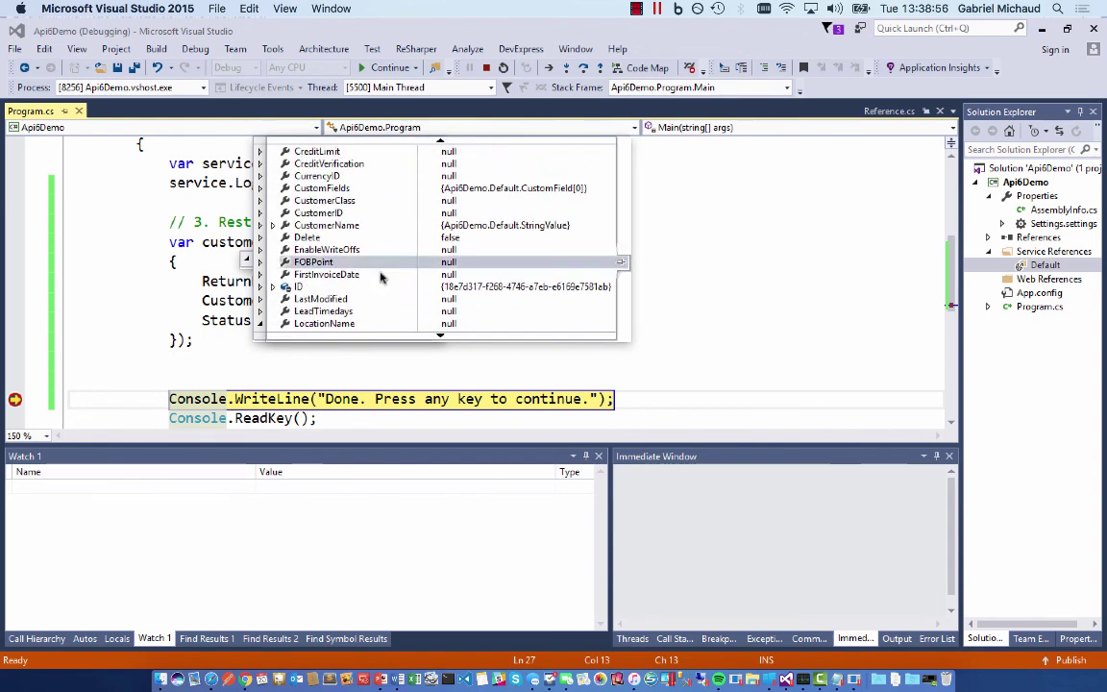